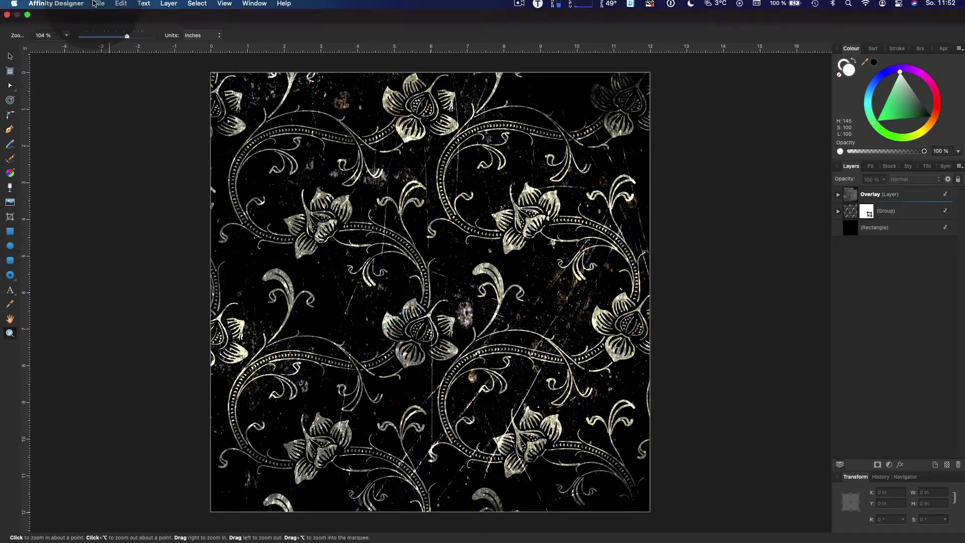
# - Create a new document 3200 px wide and 2952 px high at 300 DPI, with pixels as the document units
pyautogui.click(99, 6)
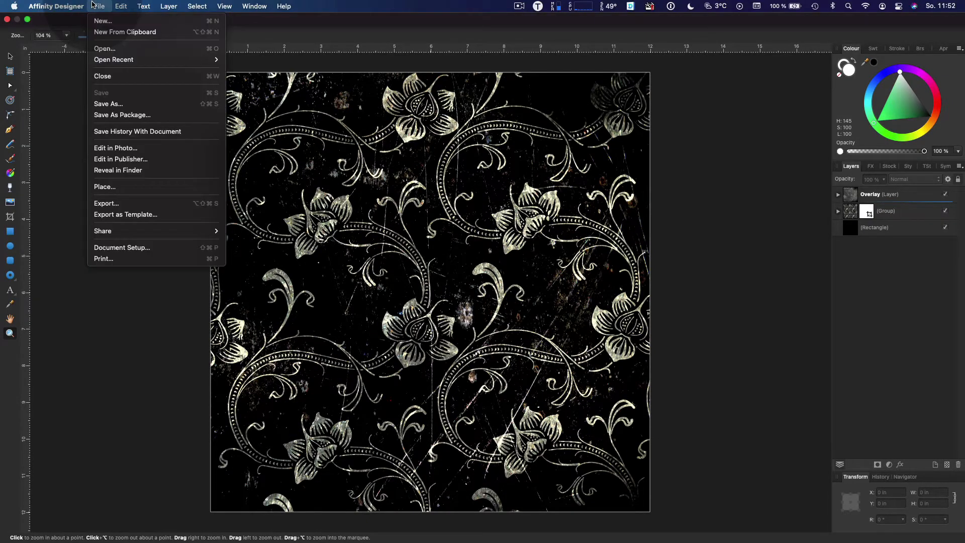
pyautogui.click(104, 25)
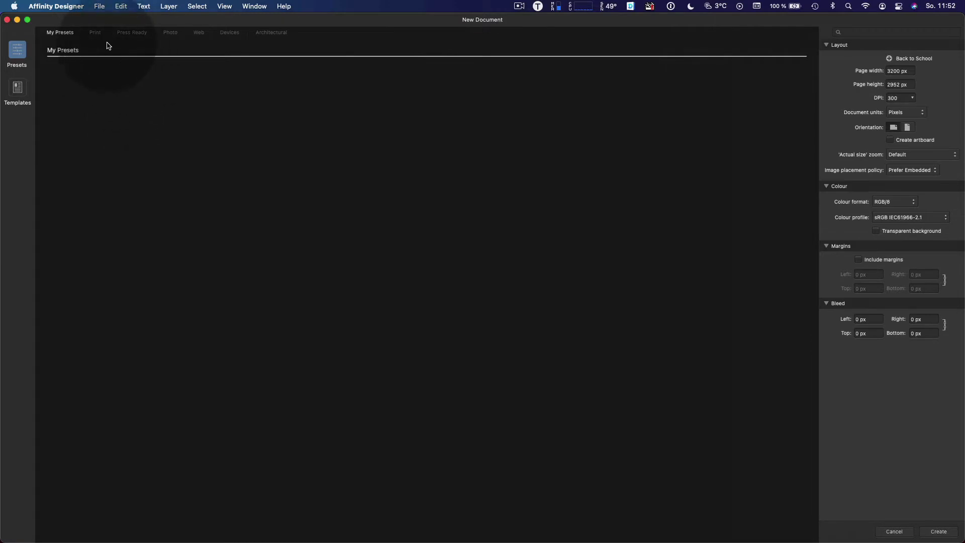
pyautogui.click(95, 33)
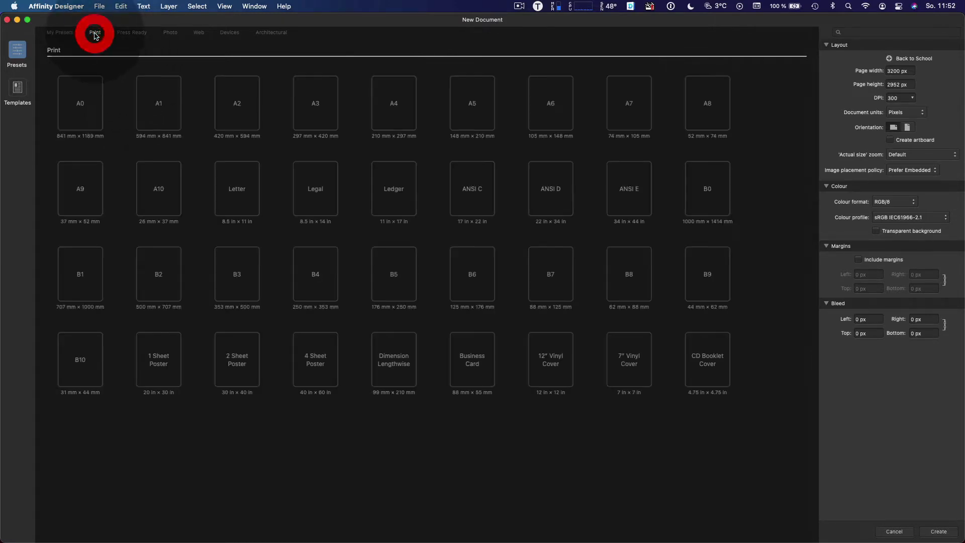
pyautogui.click(63, 32)
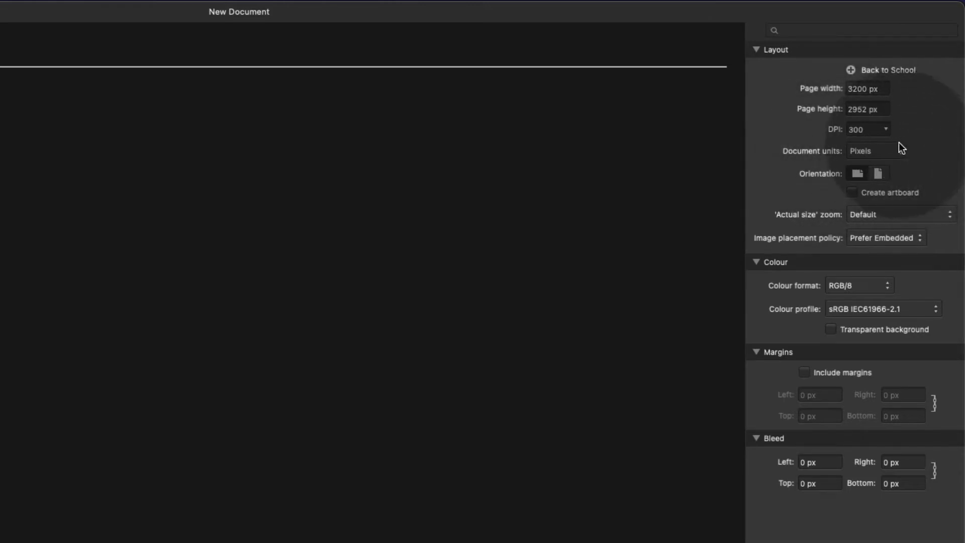
pyautogui.click(869, 151)
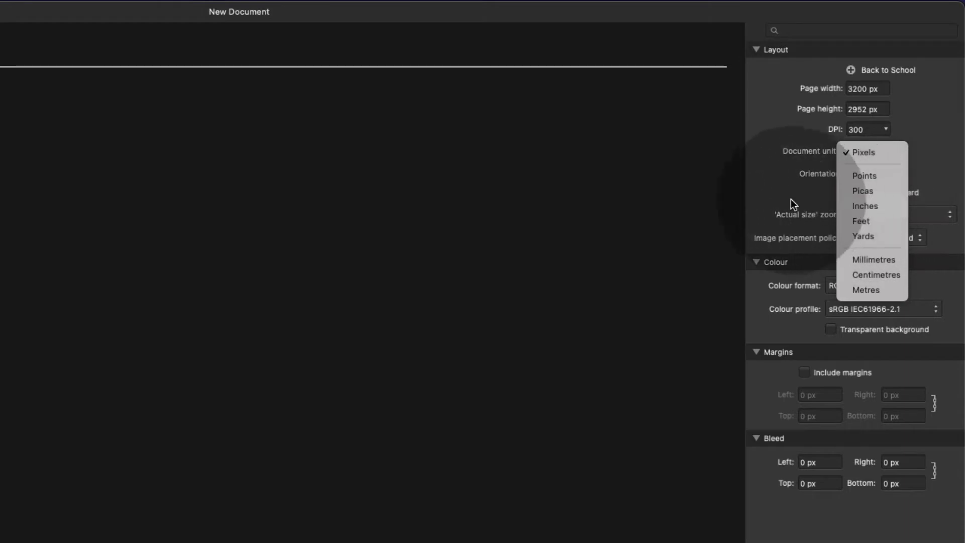
pyautogui.click(765, 182)
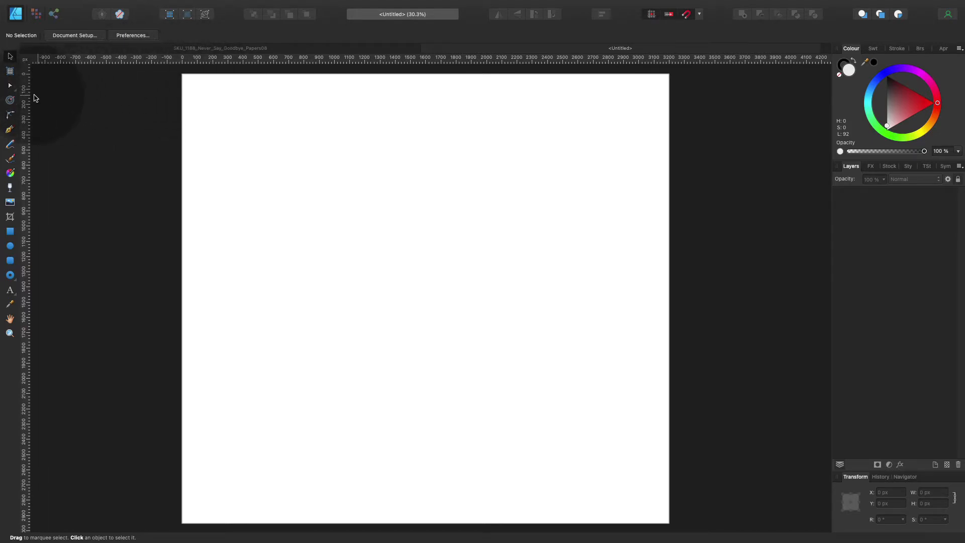
# - Place a vertical guide at 100 px and add a horizontal guide at 100 px
pyautogui.moveTo(28, 98); pyautogui.dragTo(196, 102)
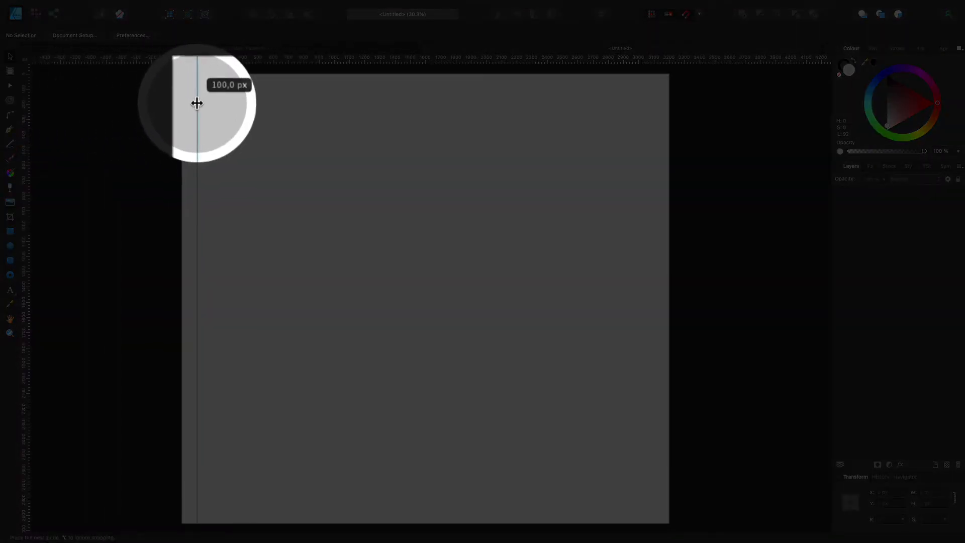
pyautogui.moveTo(197, 103); pyautogui.dragTo(196, 102)
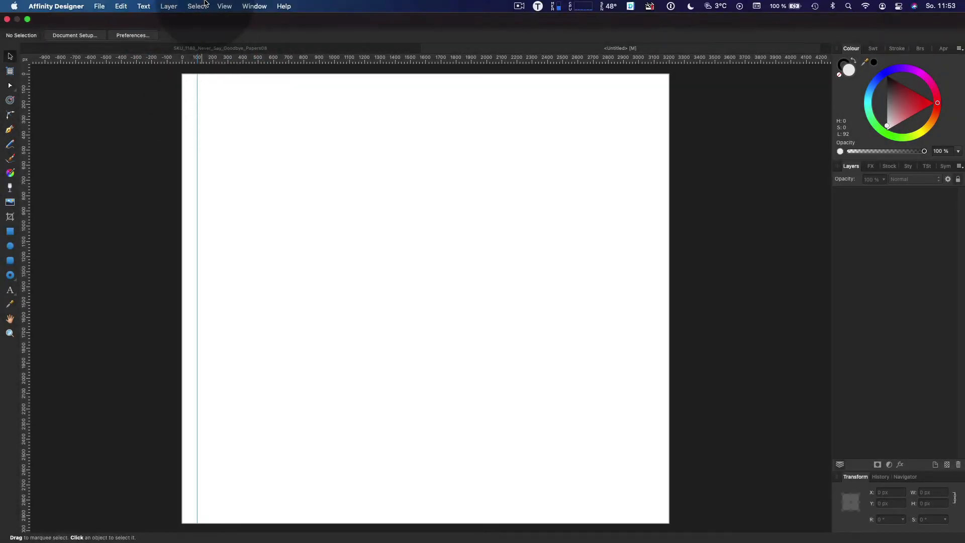
pyautogui.click(227, 5)
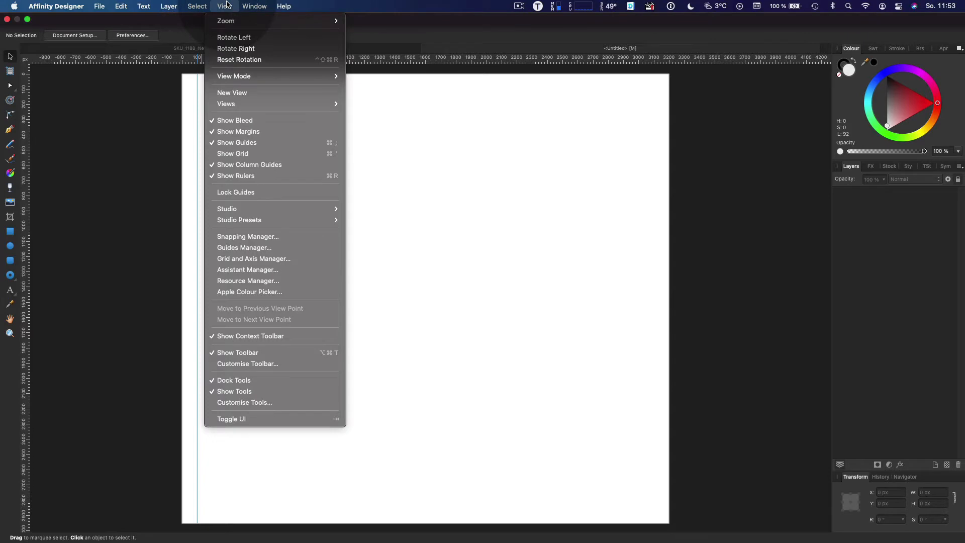
pyautogui.click(246, 248)
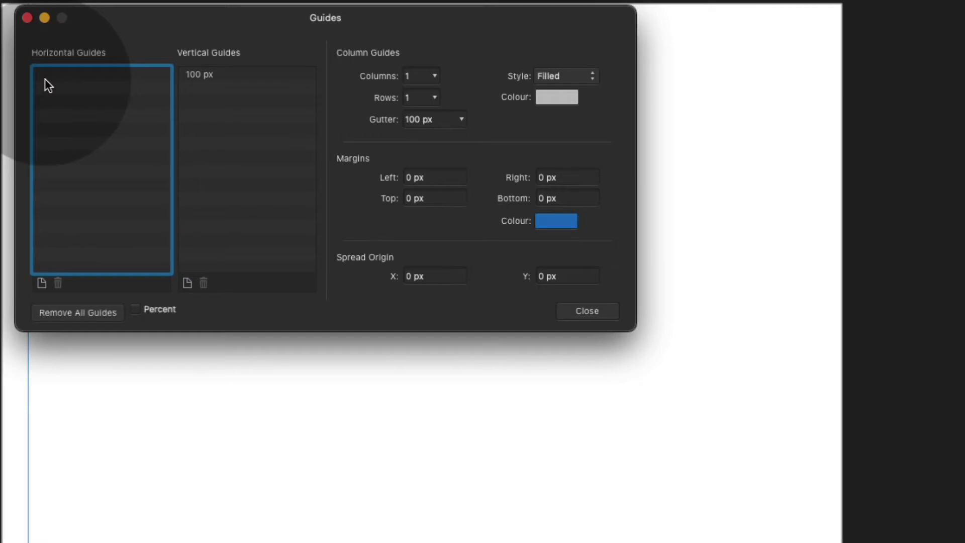
pyautogui.click(40, 282)
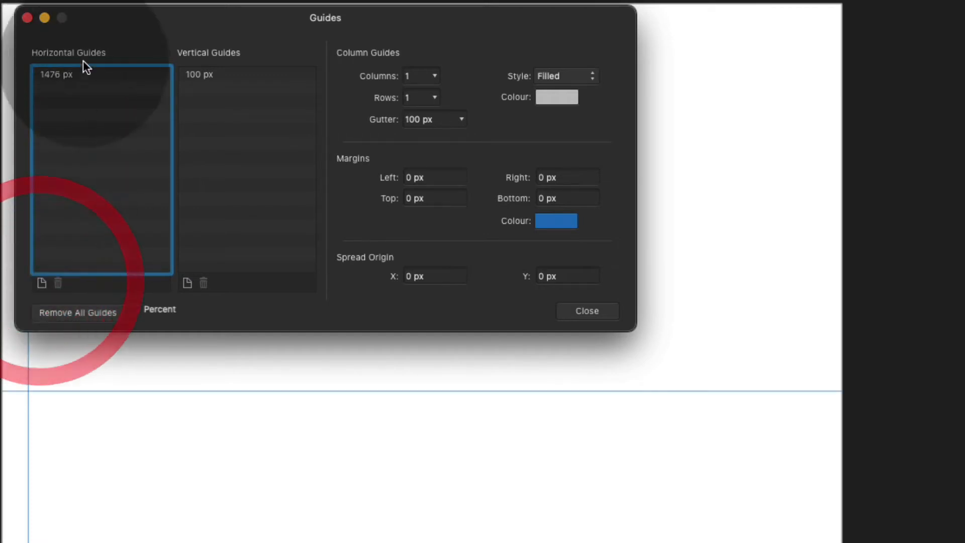
pyautogui.doubleClick(53, 72)
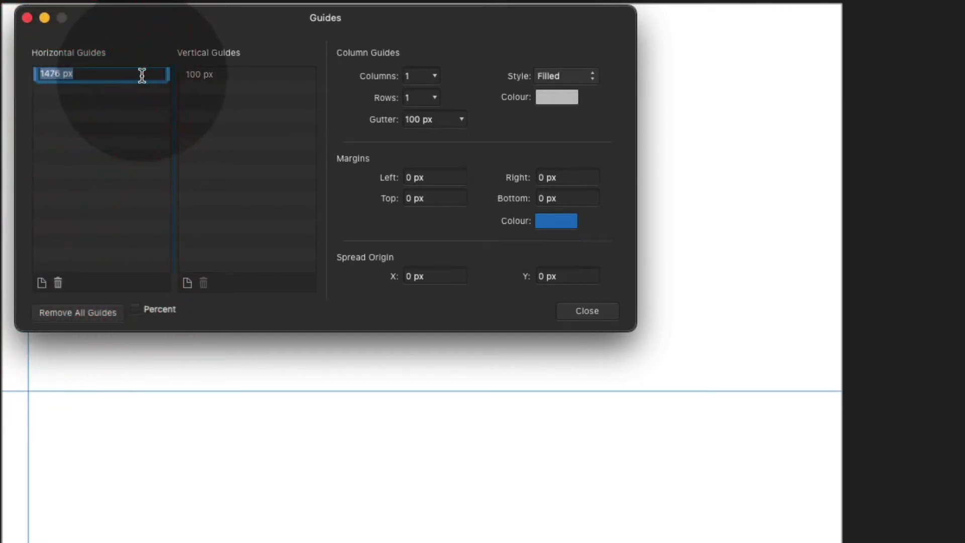
pyautogui.write('100')
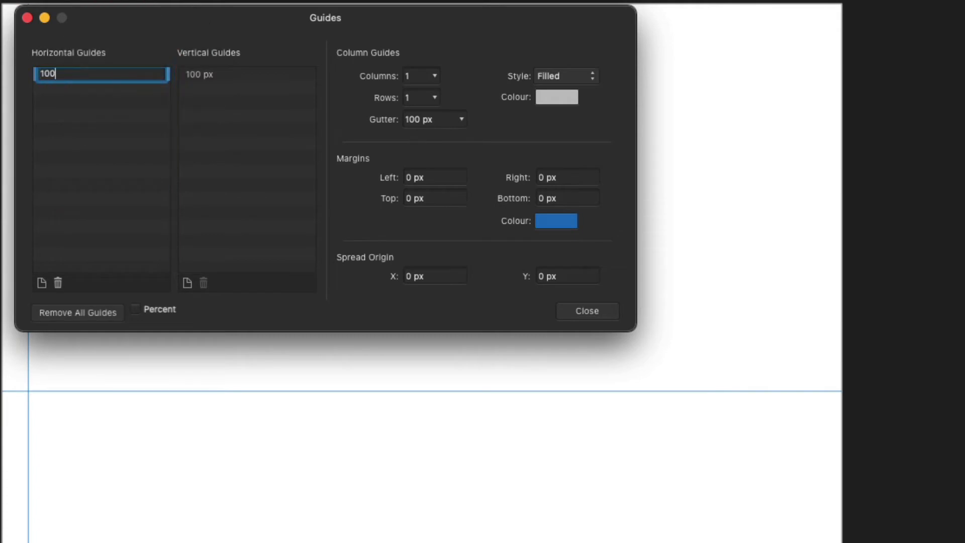
pyautogui.click(57, 65)
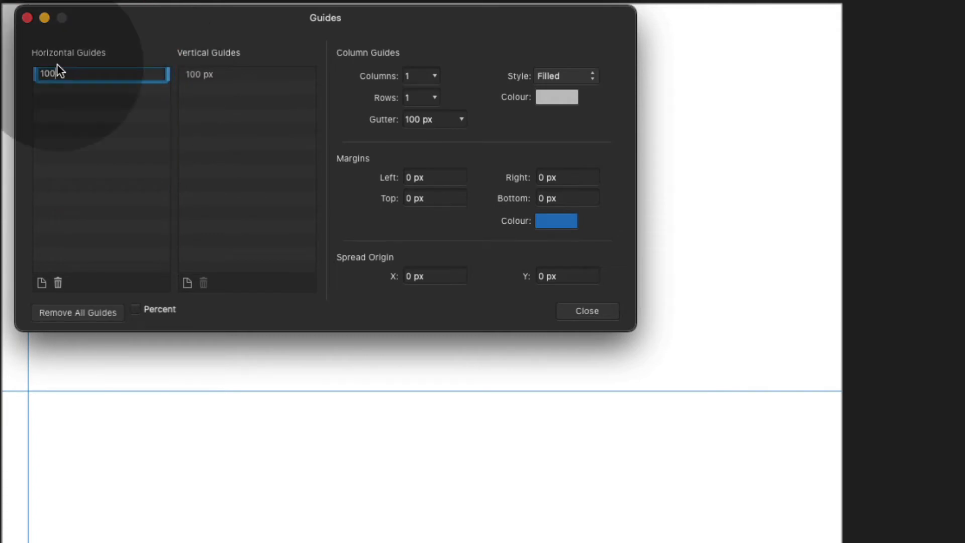
pyautogui.press('Return')
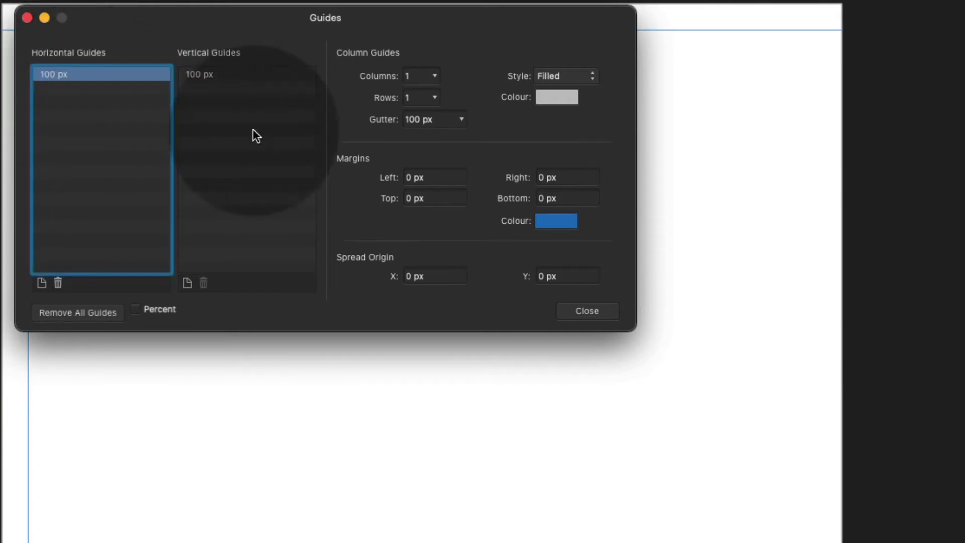
pyautogui.click(589, 314)
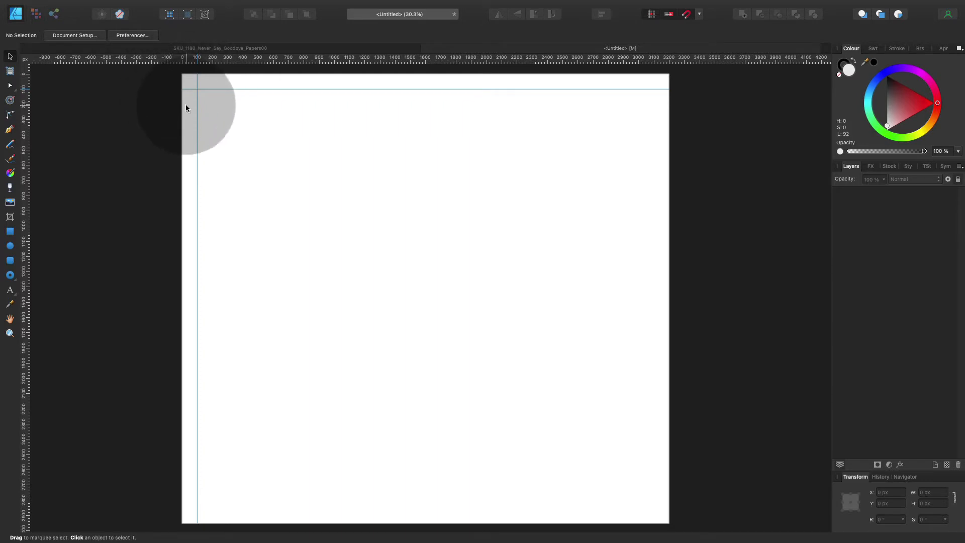
# - Configure the document grid in Basic mode with 300 px spacing and 2 divisions
pyautogui.click(224, 6)
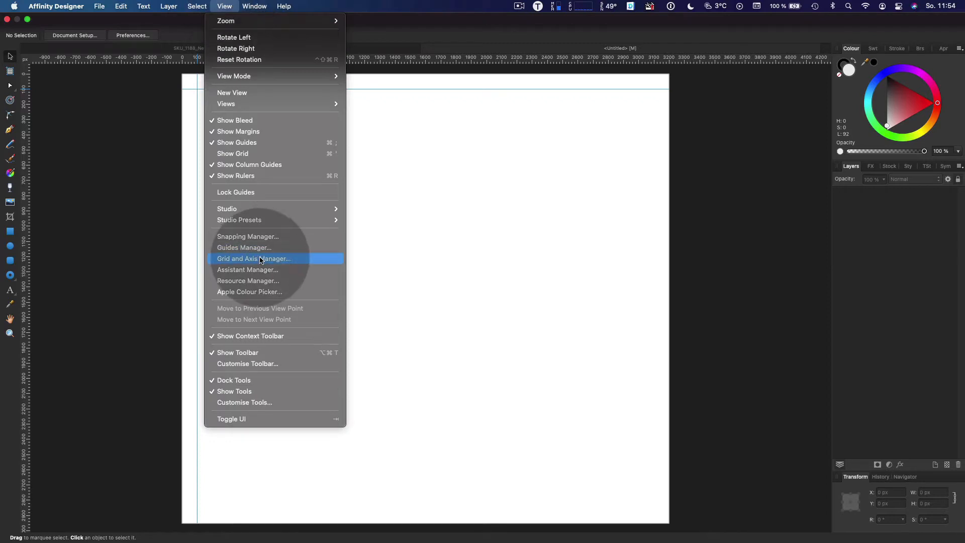
pyautogui.click(296, 260)
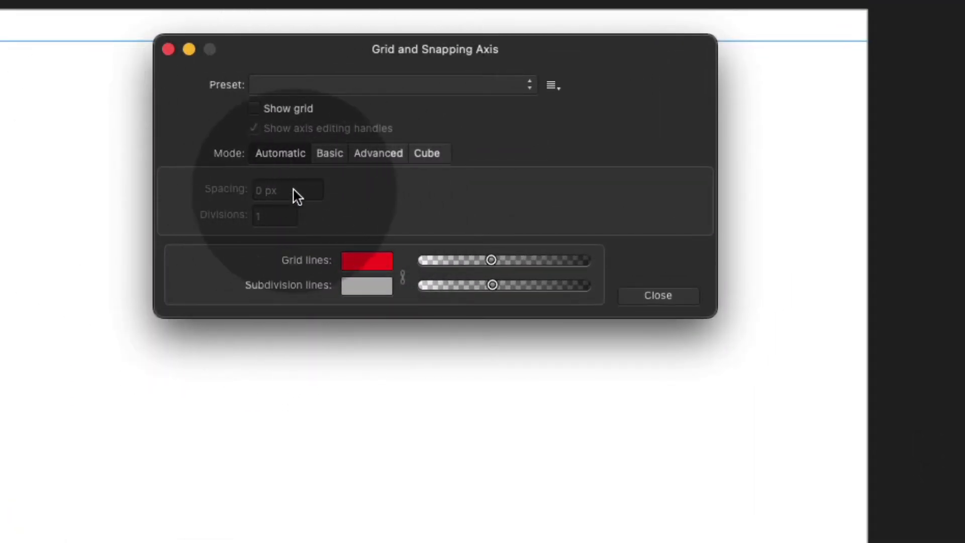
pyautogui.click(319, 152)
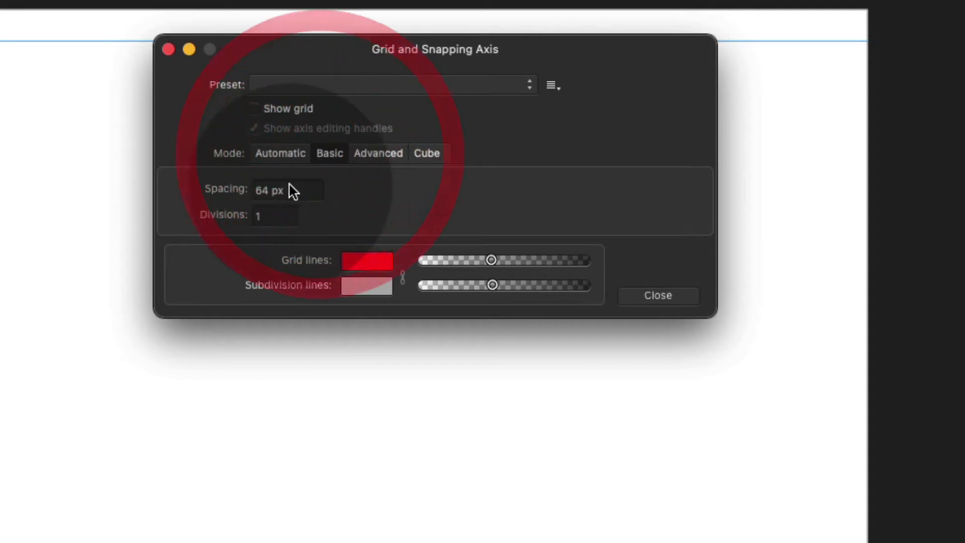
pyautogui.moveTo(286, 186); pyautogui.dragTo(224, 189)
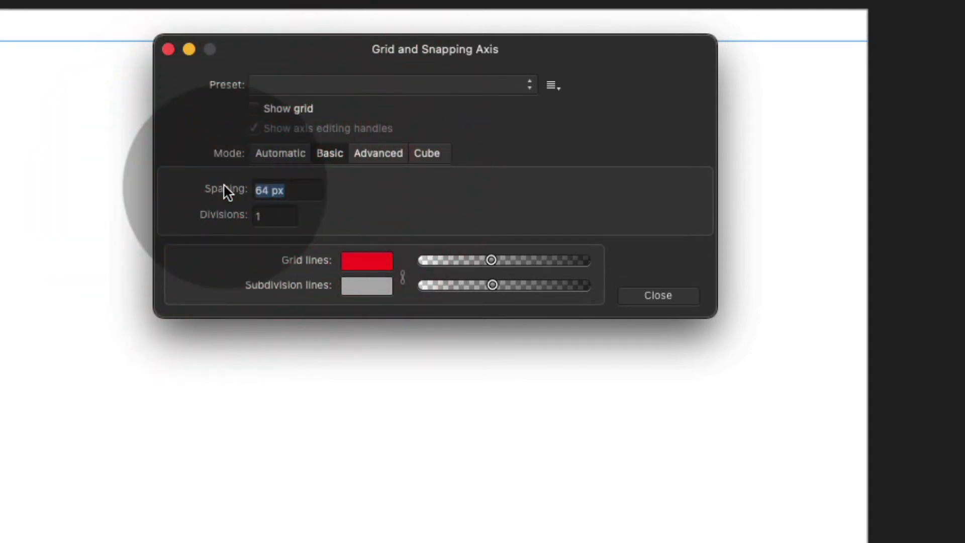
pyautogui.write('300')
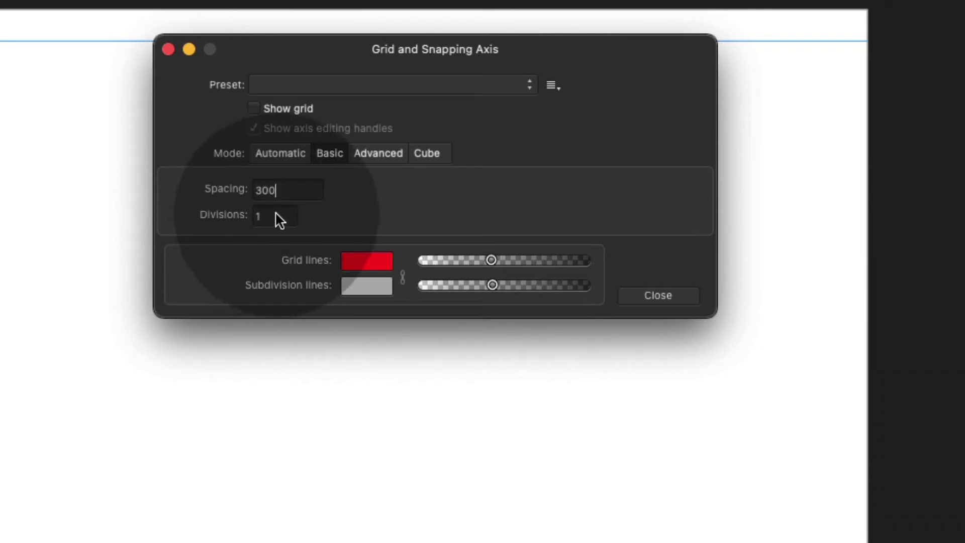
pyautogui.click(277, 215)
pyautogui.write('2')
pyautogui.click(308, 188)
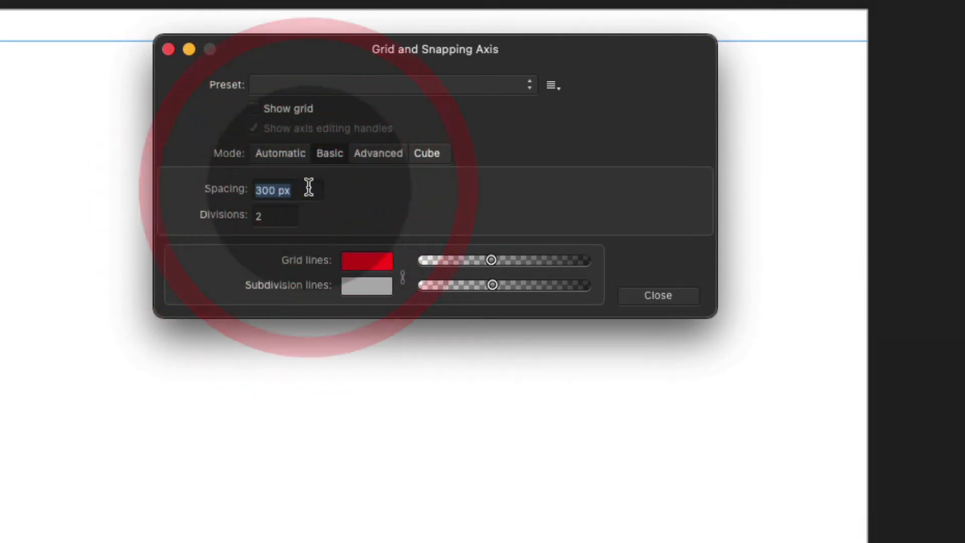
# - Show the grid with its axis editing handles and move the grid origin to the intersection of the two 100 px guides
pyautogui.click(254, 110)
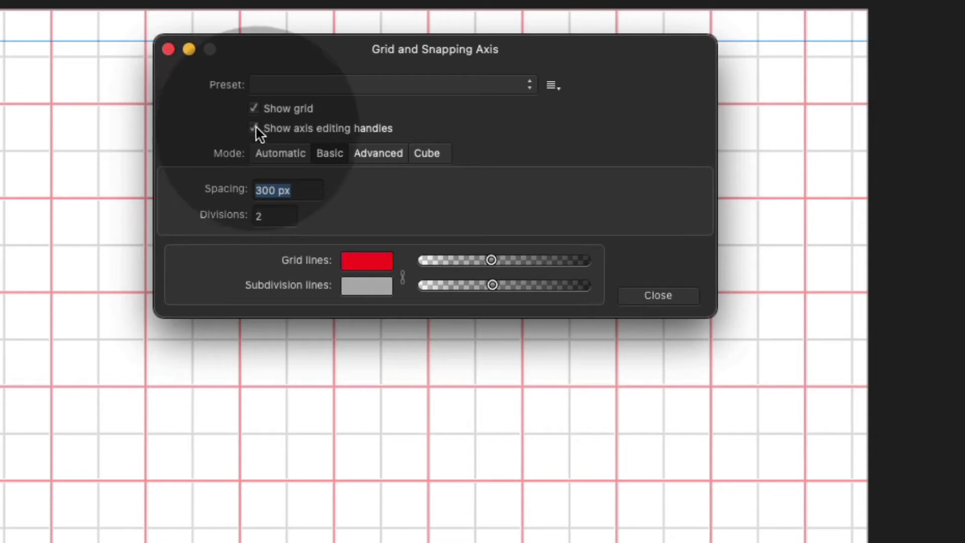
pyautogui.click(254, 128)
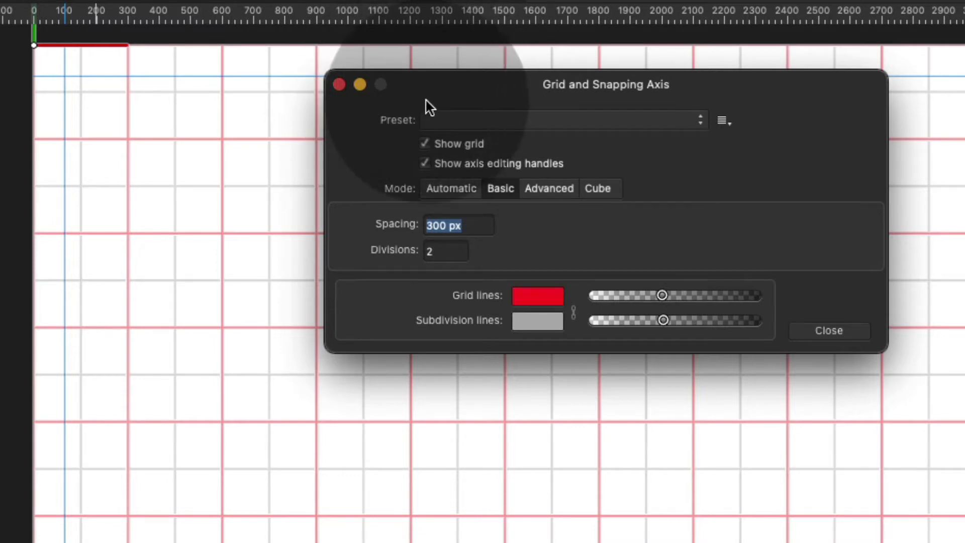
pyautogui.click(828, 331)
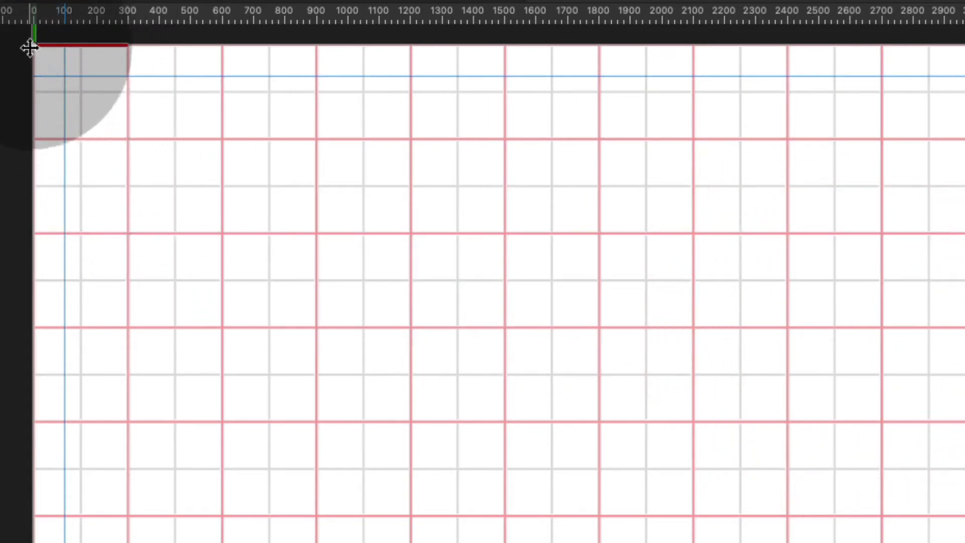
pyautogui.moveTo(32, 46); pyautogui.dragTo(65, 77)
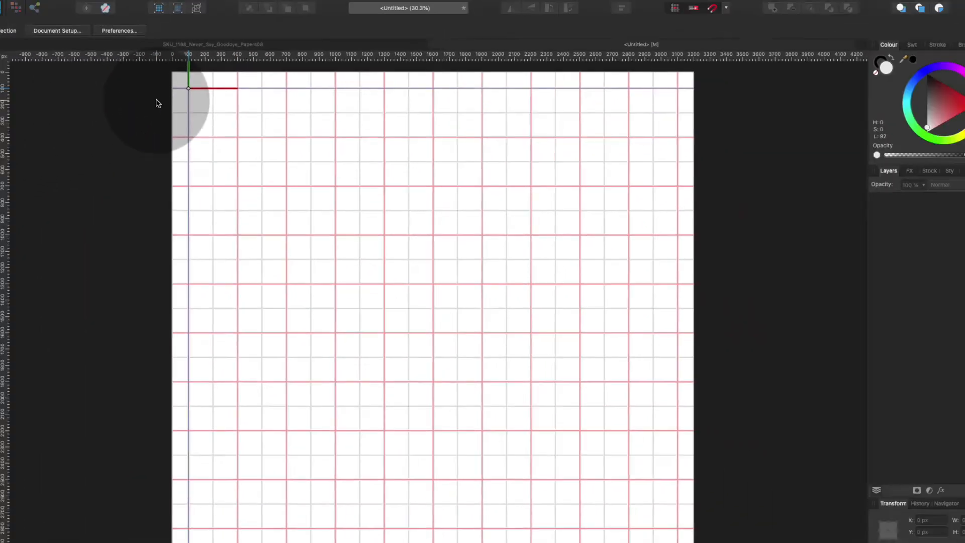
pyautogui.click(3, 98)
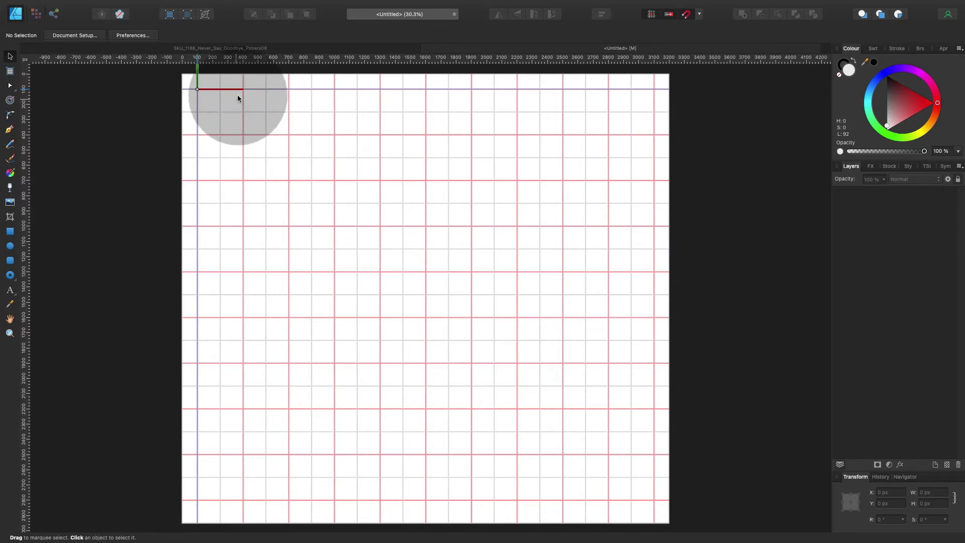
# - Display the Assets and place the black lined paper from the SKU 093 Back To School category on the page
pyautogui.click(224, 6)
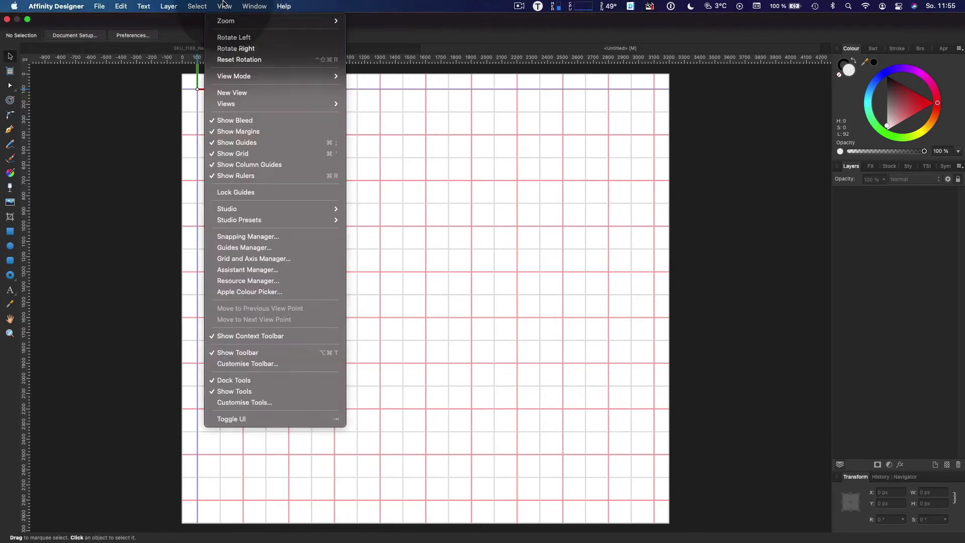
pyautogui.moveTo(312, 209)
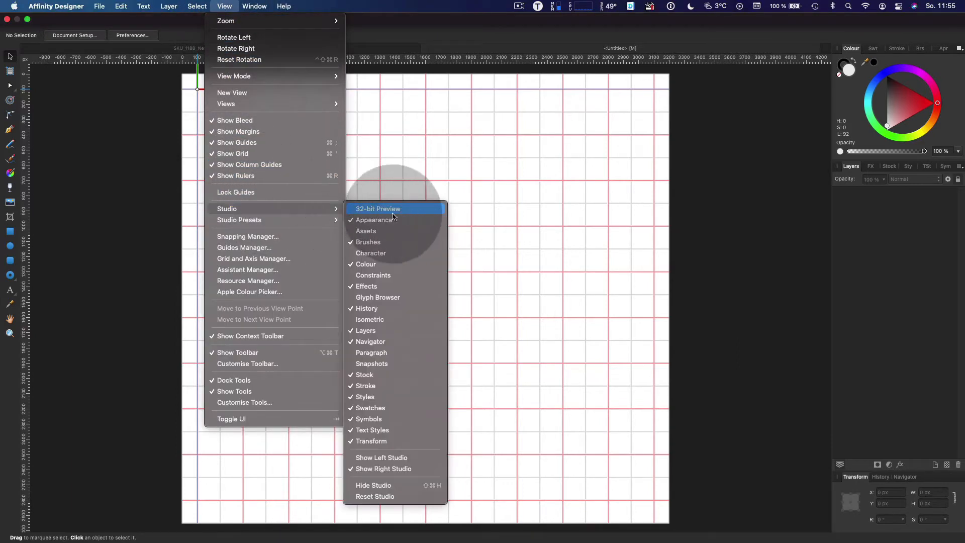
pyautogui.click(414, 228)
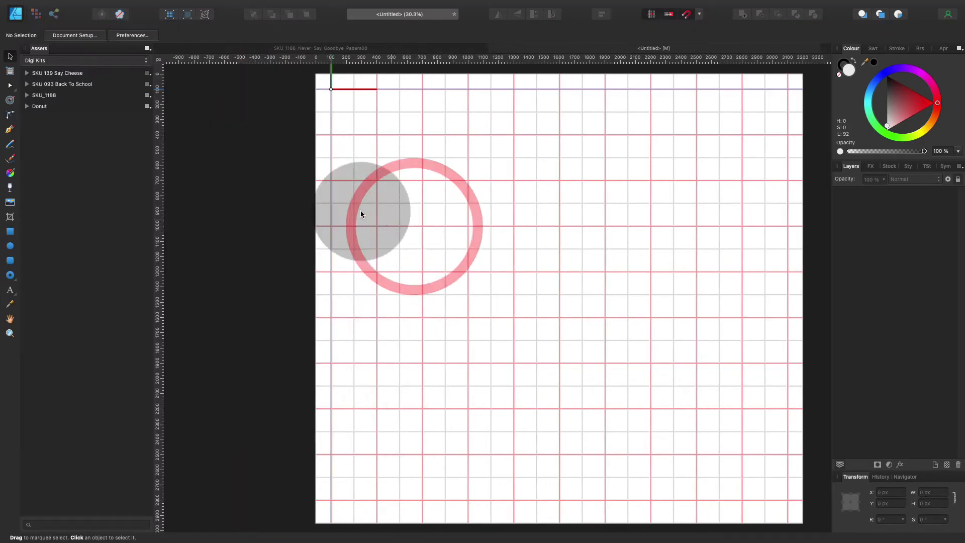
pyautogui.click(27, 84)
pyautogui.scroll(-2, 104, 211)
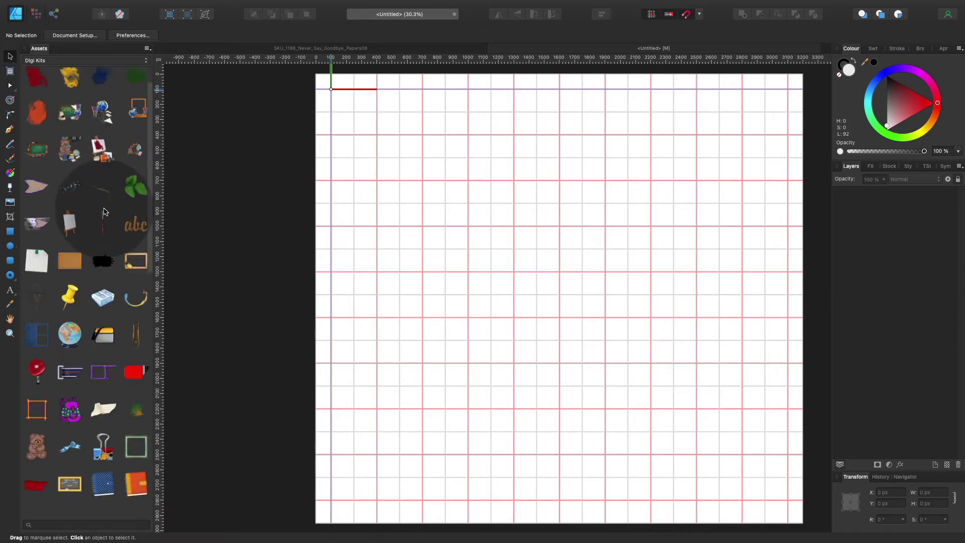
pyautogui.scroll(-10, 104, 211)
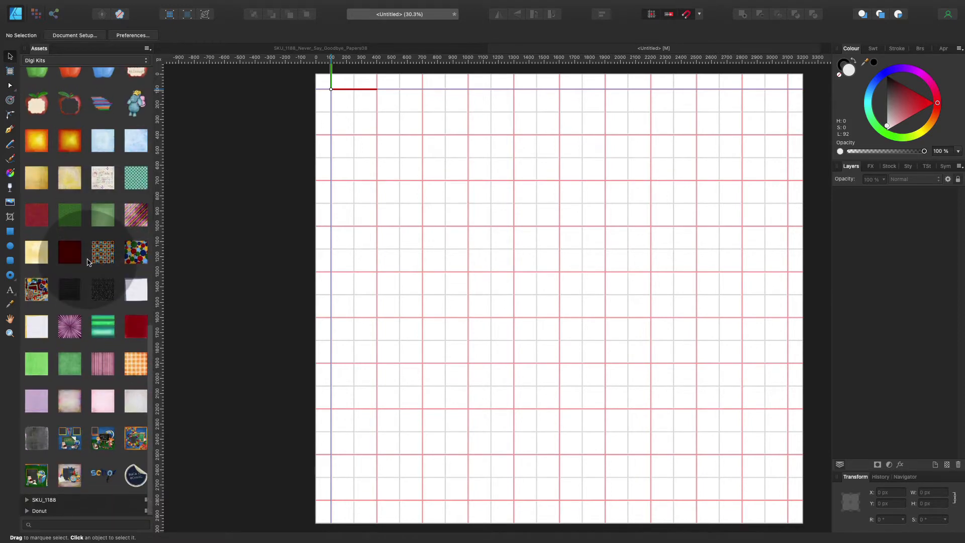
pyautogui.moveTo(66, 290); pyautogui.dragTo(586, 349)
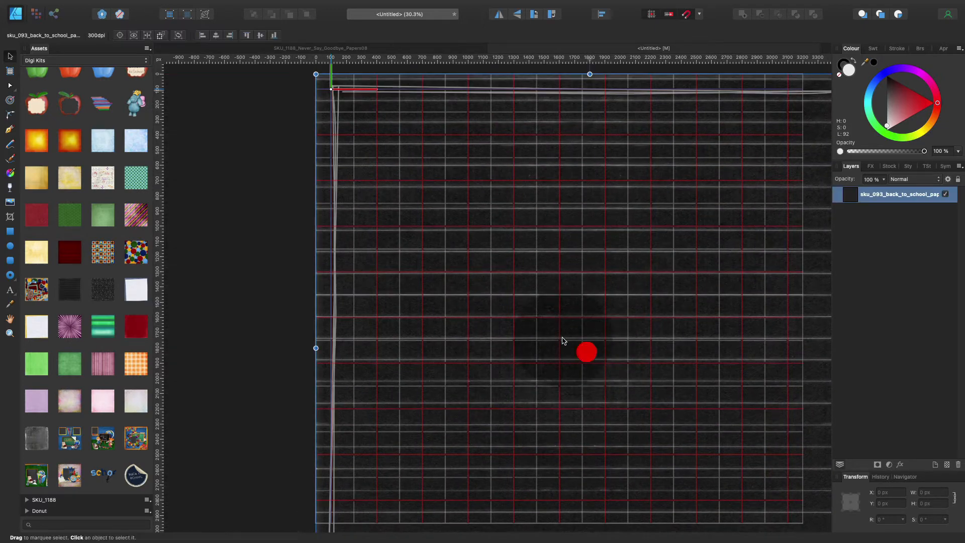
# - Scale the black lined paper down to about 2346 px square and move it to the page's upper-left corner
pyautogui.moveTo(314, 73); pyautogui.dragTo(507, 265)
pyautogui.hscroll(3, 542, 316)
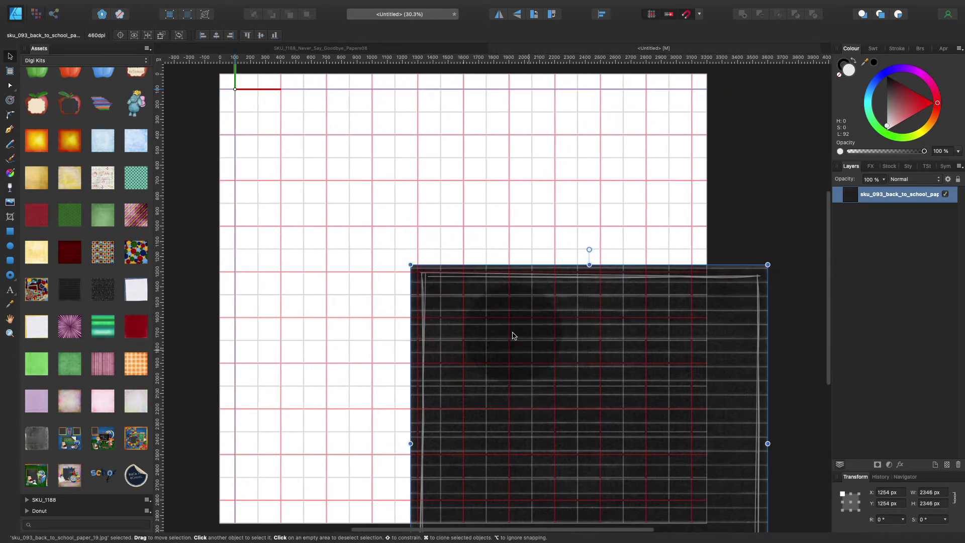
pyautogui.moveTo(512, 336); pyautogui.dragTo(338, 158)
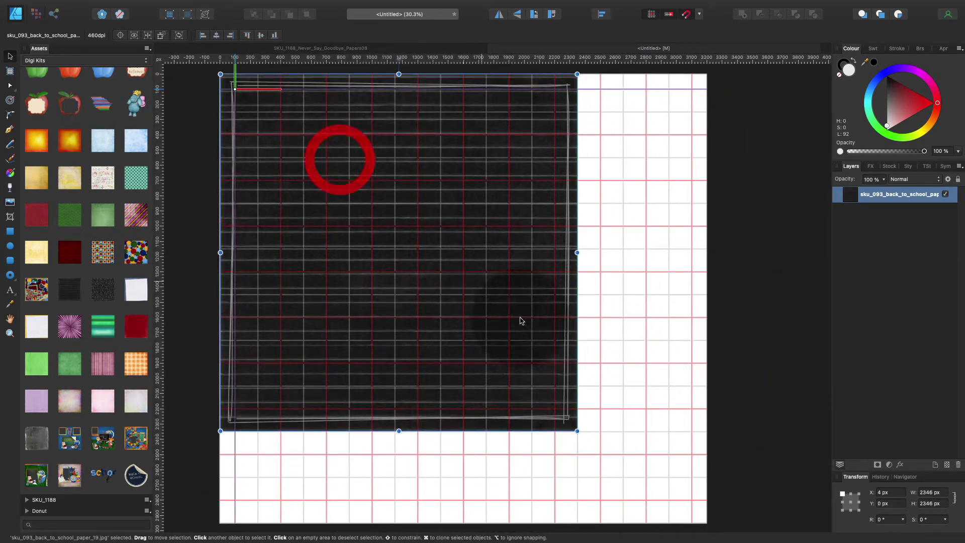
# - Enlarge the black lined paper to about 2946 px high, and stretch its width to about 3196 px to reach the page's right edge
pyautogui.scroll(-2, 607, 398)
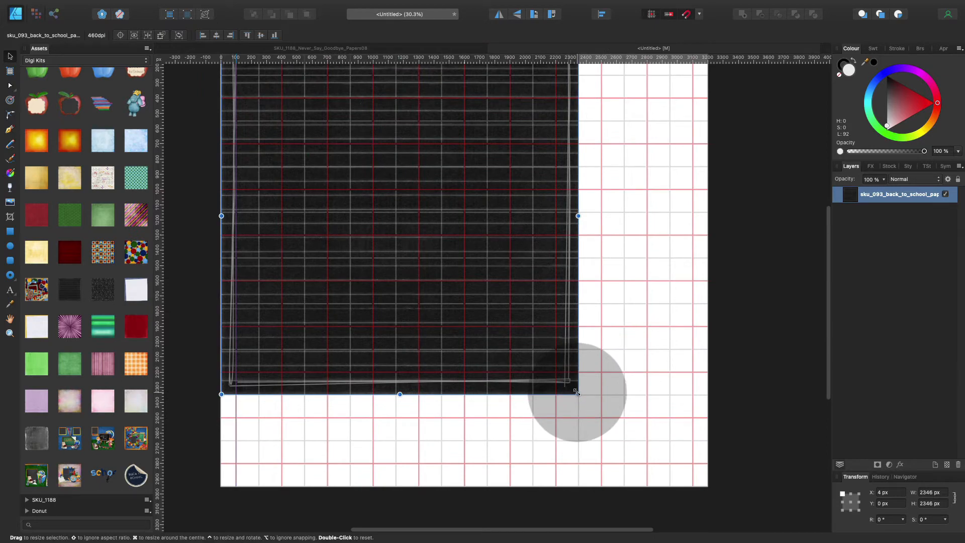
pyautogui.moveTo(576, 392); pyautogui.dragTo(681, 468)
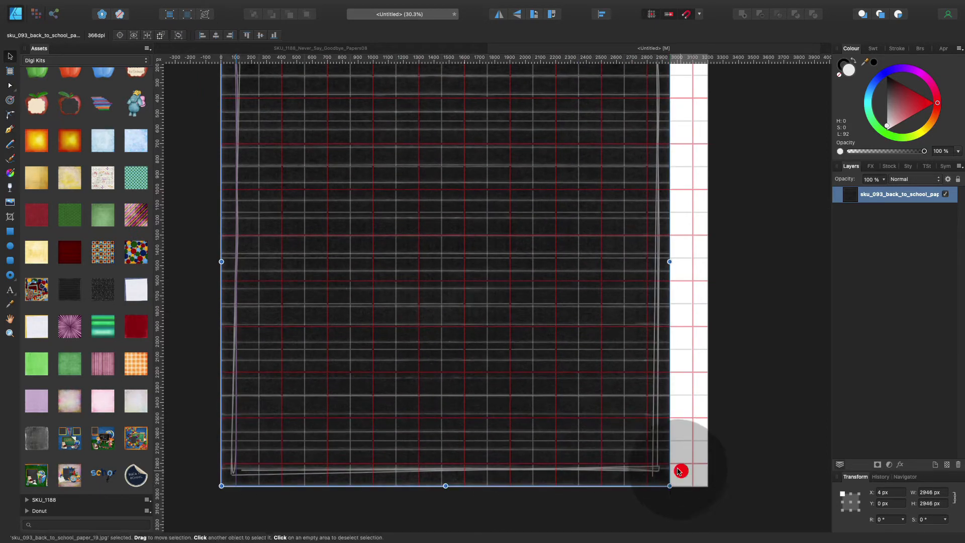
pyautogui.scroll(1, 636, 224)
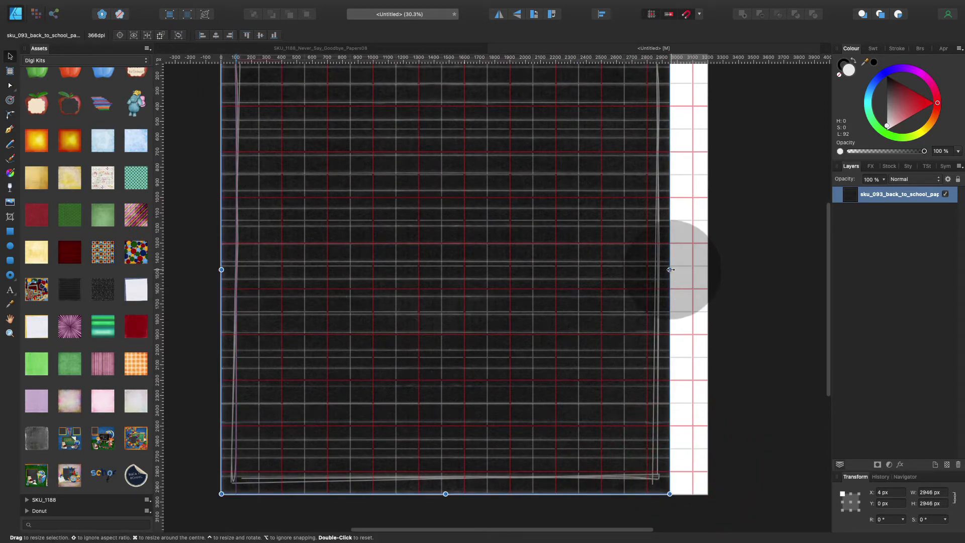
pyautogui.moveTo(670, 269); pyautogui.dragTo(707, 269)
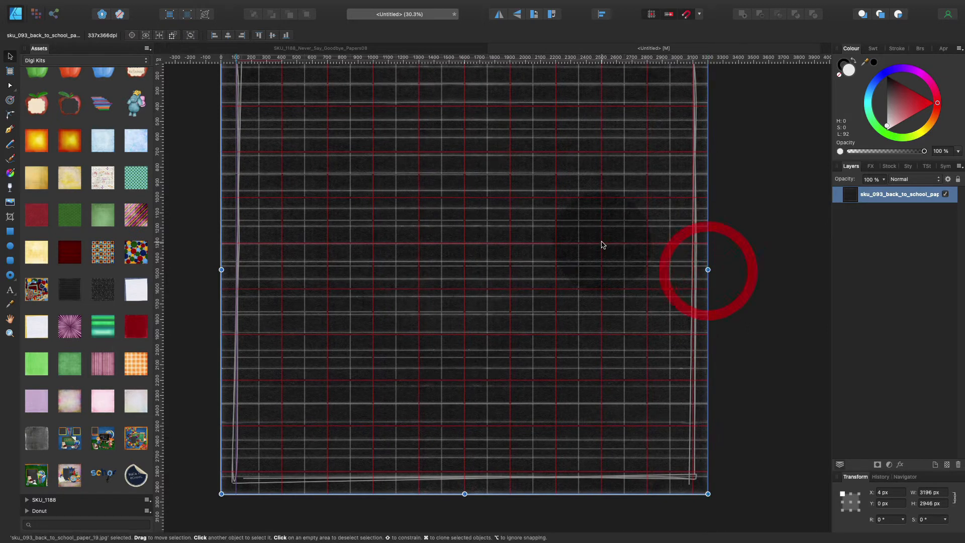
# - Lock the black lined paper layer and hide it
pyautogui.scroll(3, 596, 243)
pyautogui.click(595, 243)
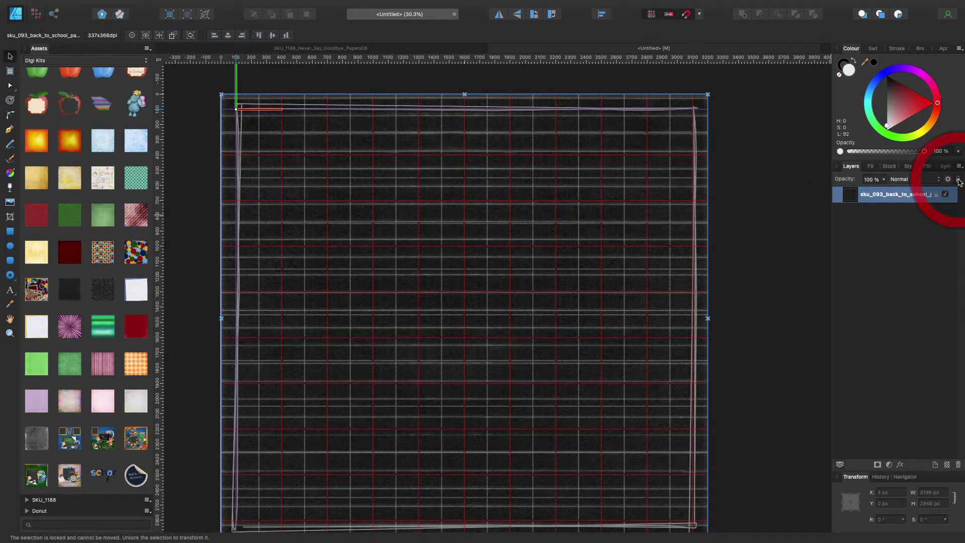
pyautogui.click(946, 195)
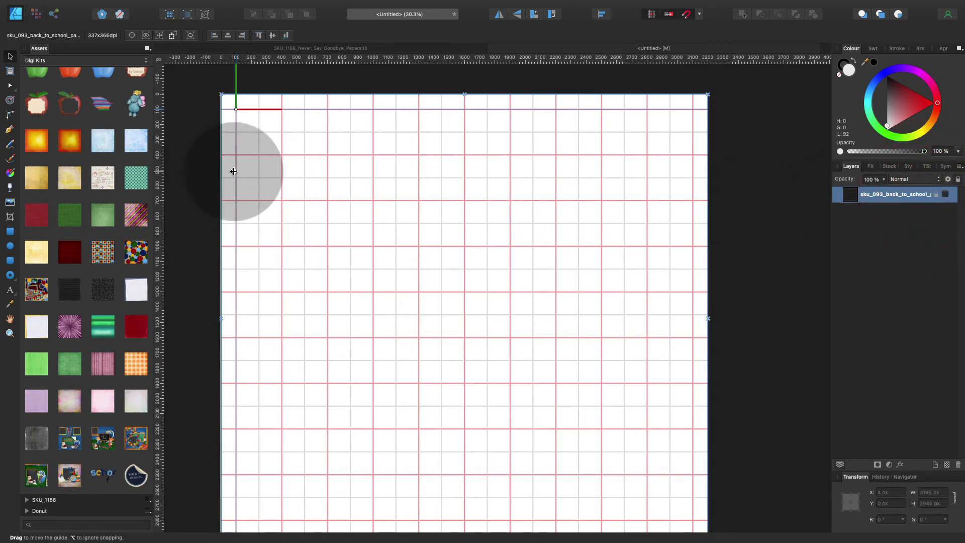
# - Place the hollow red apple frame from the digital kit on the page and scale it down to about 937 px wide
pyautogui.scroll(5, 88, 252)
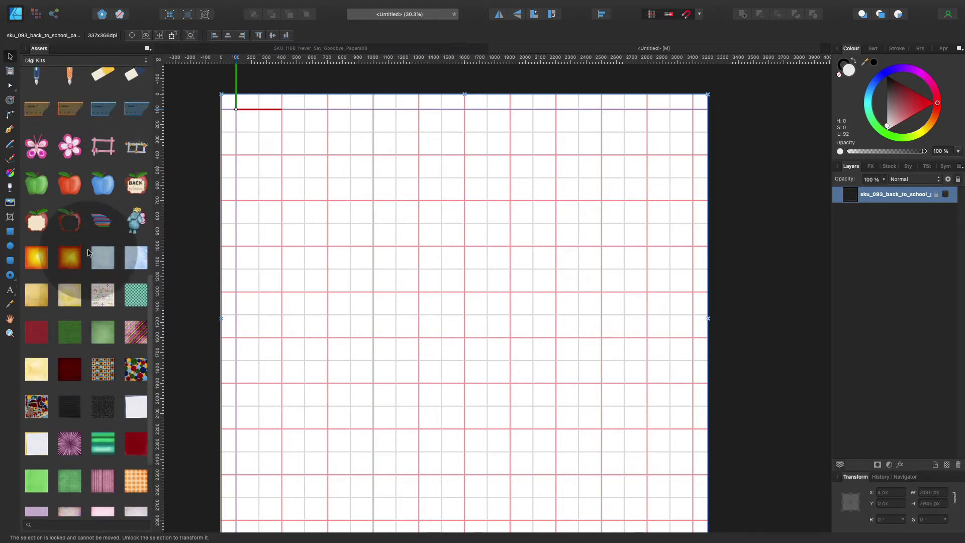
pyautogui.scroll(3, 88, 252)
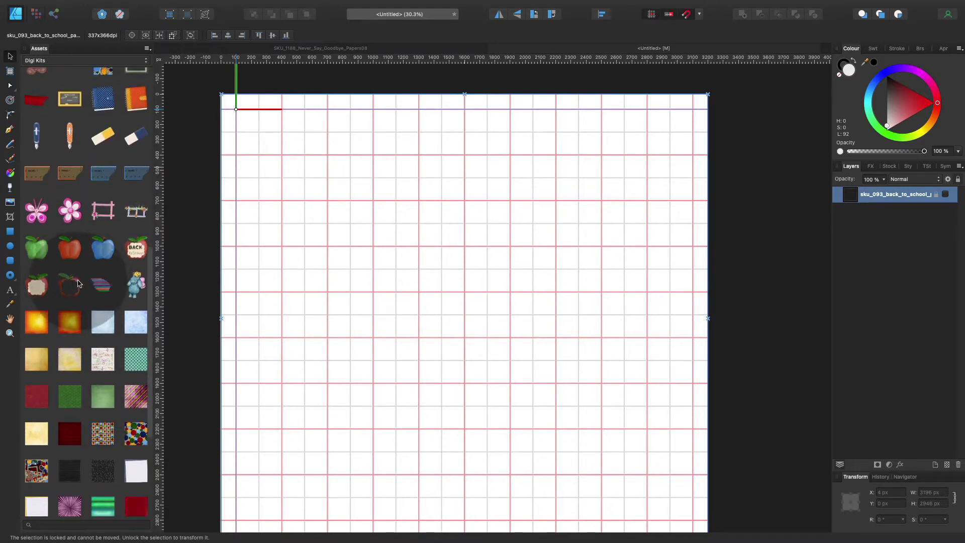
pyautogui.moveTo(77, 283); pyautogui.dragTo(411, 252)
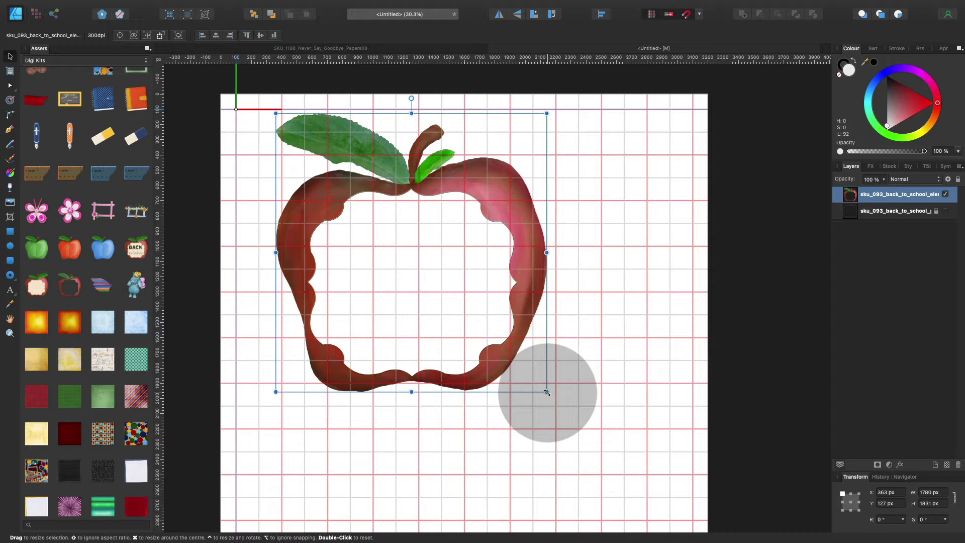
pyautogui.moveTo(546, 391); pyautogui.dragTo(413, 268)
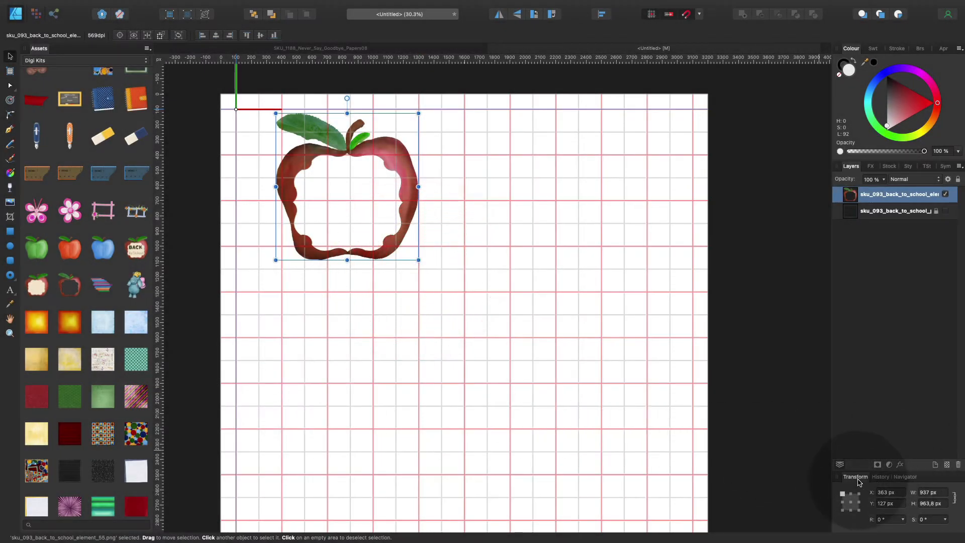
# - Lock the apple frame's aspect ratio and set its width to 300 px using the detached Transform settings
pyautogui.moveTo(857, 480); pyautogui.dragTo(586, 136)
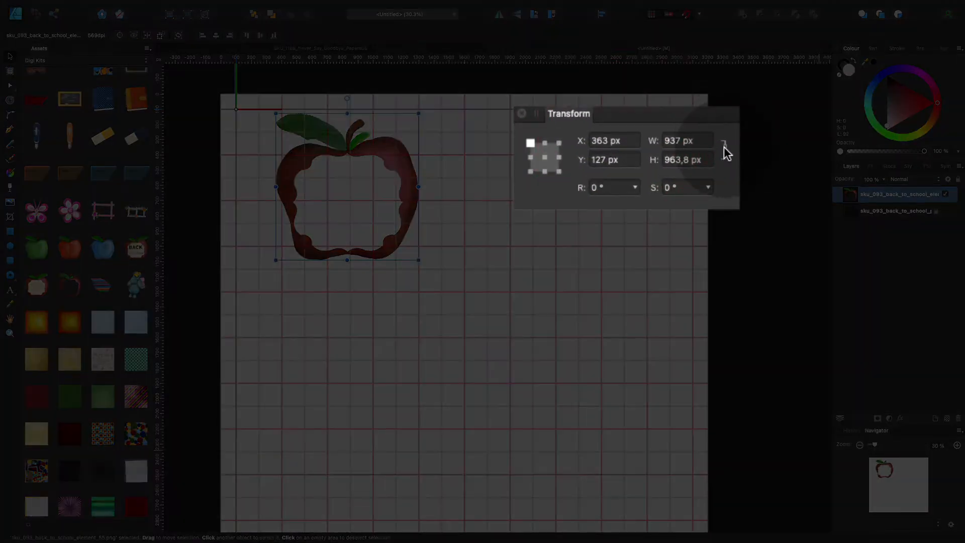
pyautogui.click(724, 148)
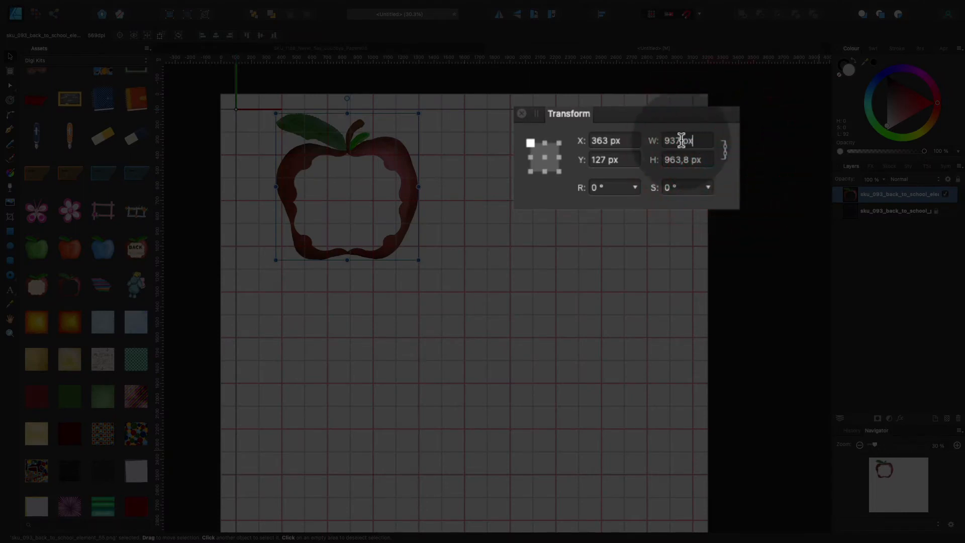
pyautogui.moveTo(681, 142); pyautogui.dragTo(644, 145)
pyautogui.write('3')
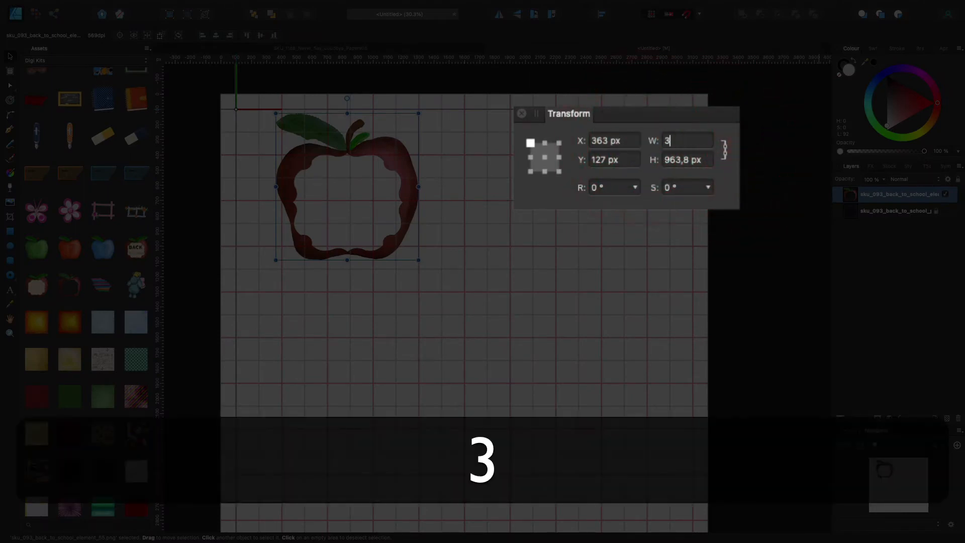
pyautogui.write('00')
pyautogui.press('Return')
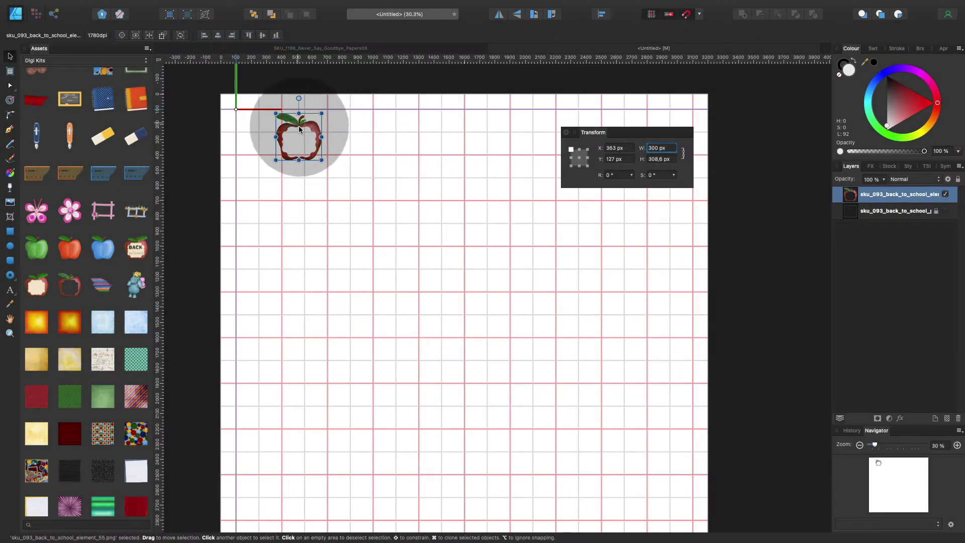
# - Snap the apple frame to the guide intersection at X 100, Y 100 px, redock the Transform settings and review the snapping options
pyautogui.moveTo(300, 126); pyautogui.dragTo(261, 124)
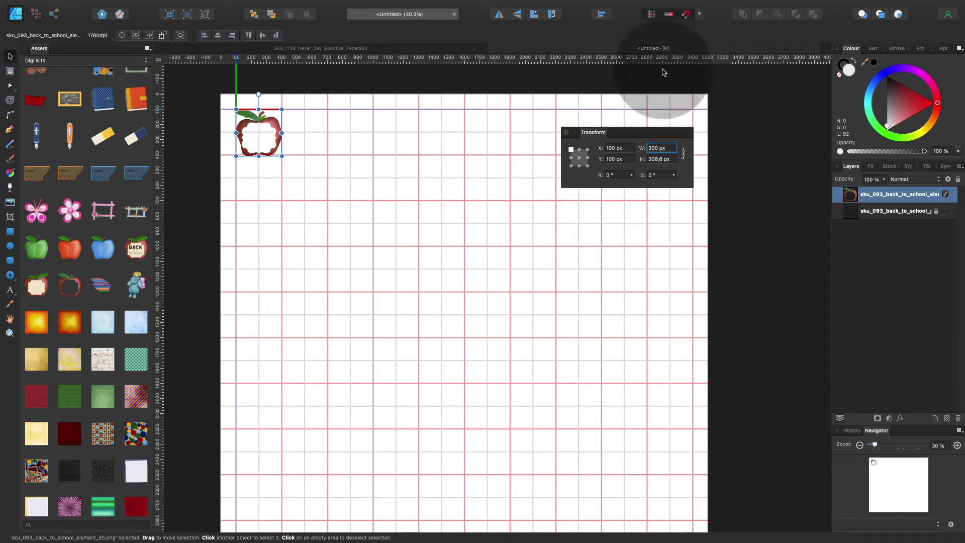
pyautogui.moveTo(647, 154); pyautogui.dragTo(851, 440)
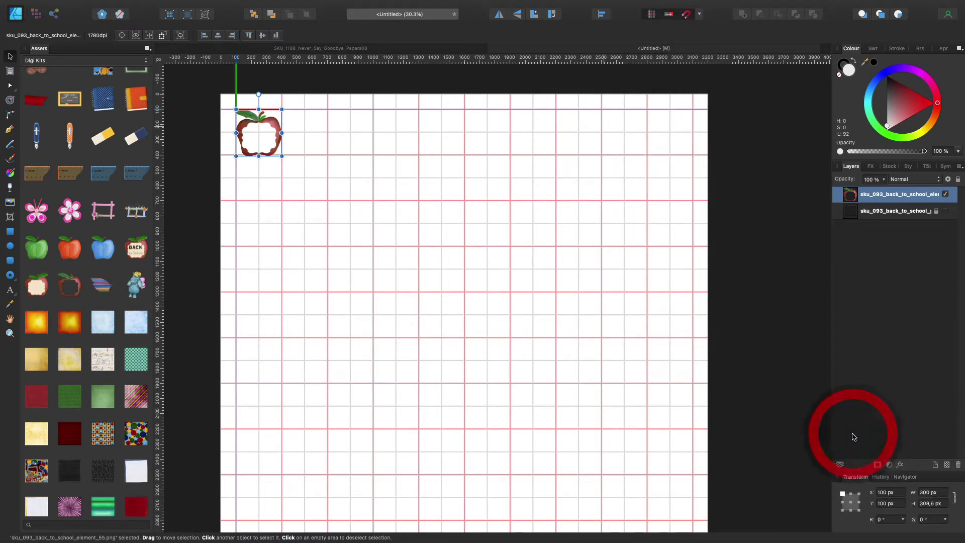
pyautogui.click(698, 15)
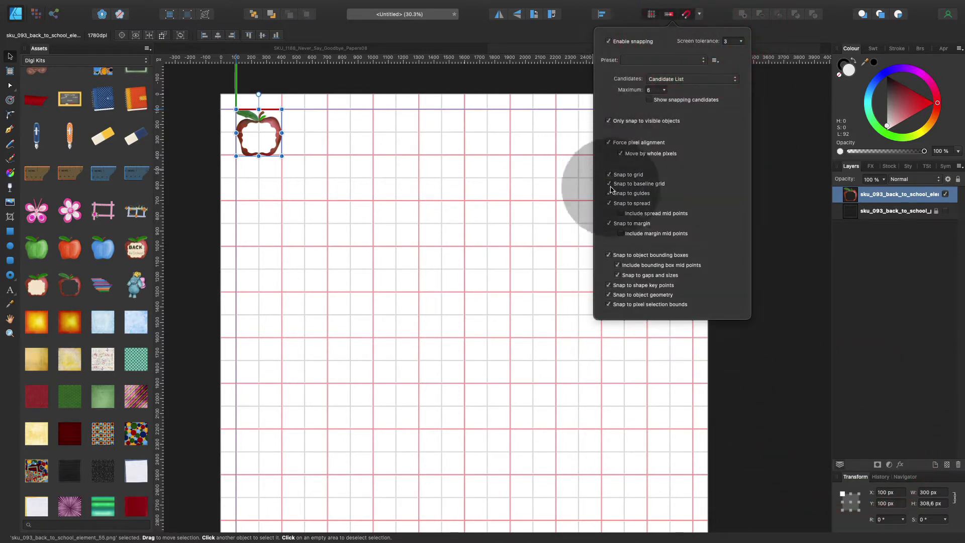
pyautogui.click(626, 17)
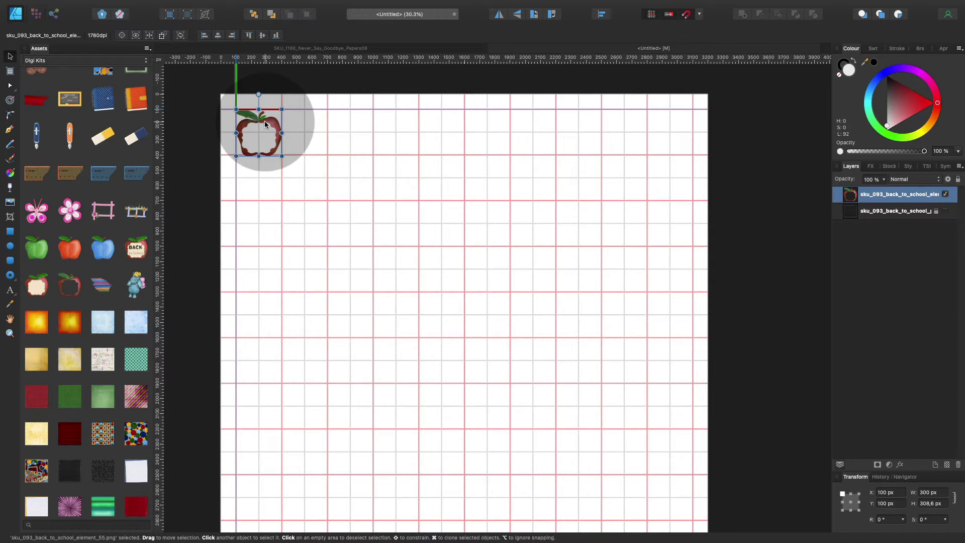
# - Duplicate the apple frame to X 2800 px in the same row and place five more copies between the two
pyautogui.moveTo(265, 123); pyautogui.dragTo(675, 124)
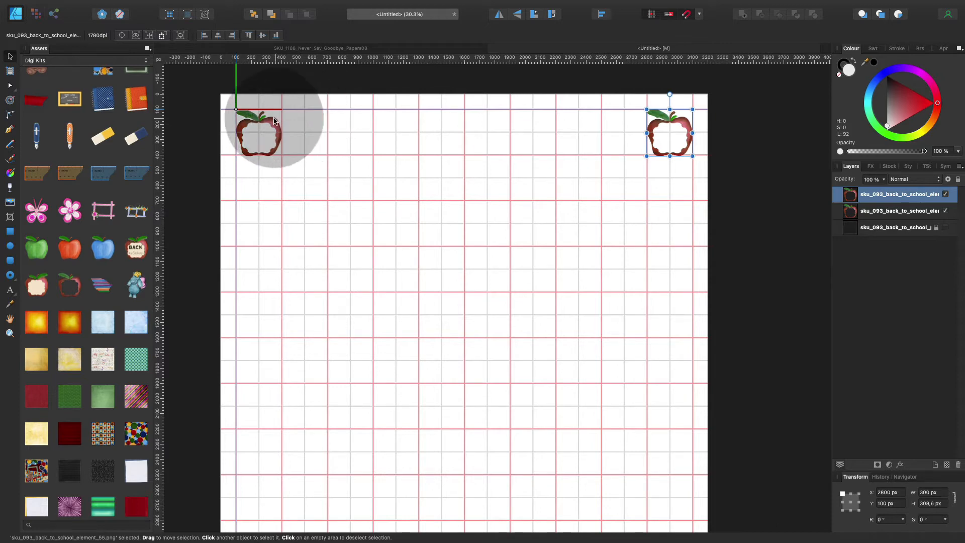
pyautogui.moveTo(279, 120)
pyautogui.mouseDown()
pyautogui.moveTo(315, 119)
pyautogui.moveTo(262, 120)
pyautogui.moveTo(550, 125)
pyautogui.mouseUp()
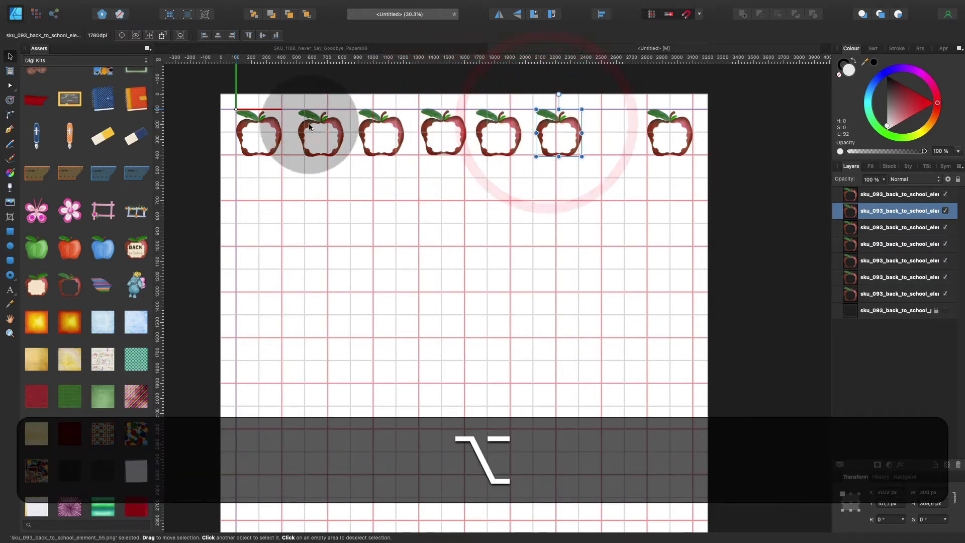
pyautogui.click(272, 126)
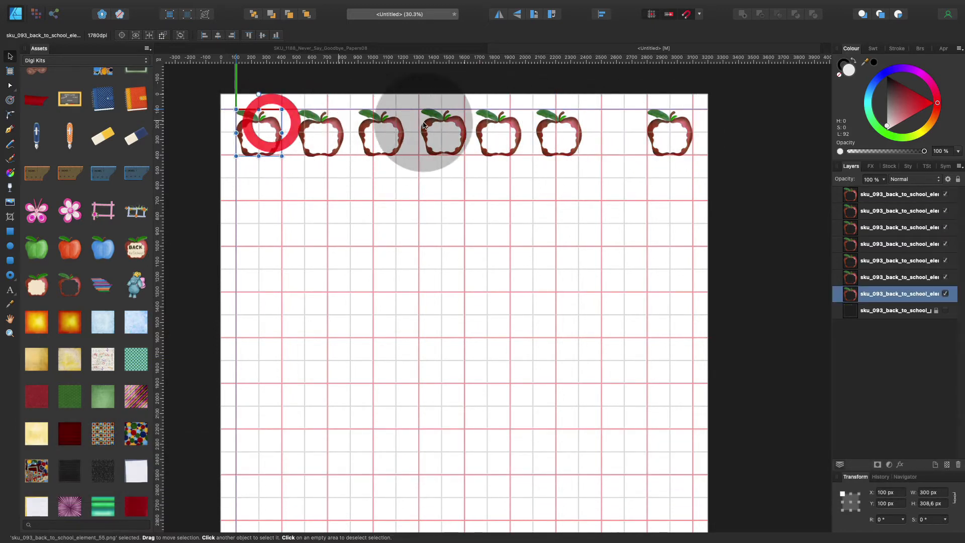
pyautogui.click(674, 128)
# - Select all seven apples, space them evenly horizontally with Auto Distribute and align them to their vertical middle
pyautogui.moveTo(196, 88); pyautogui.dragTo(726, 206)
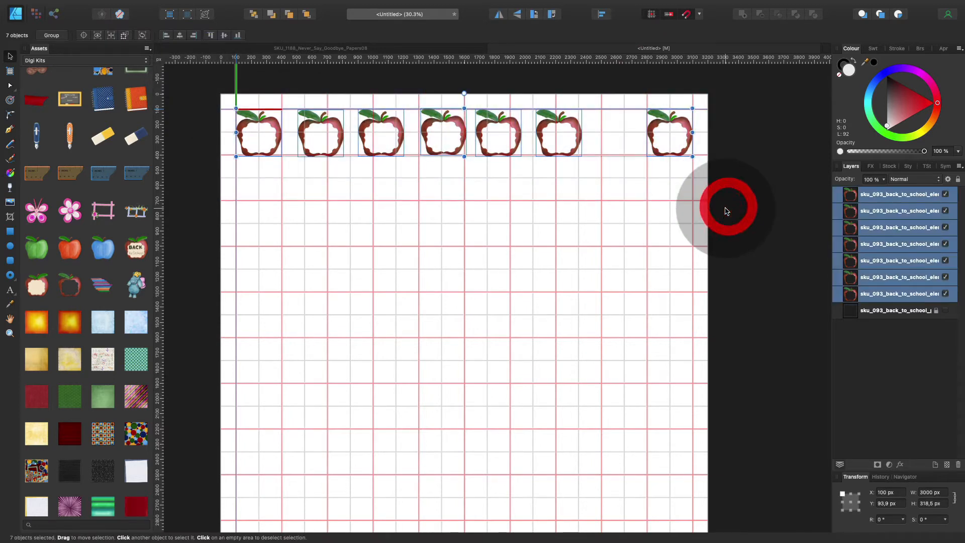
pyautogui.click(603, 15)
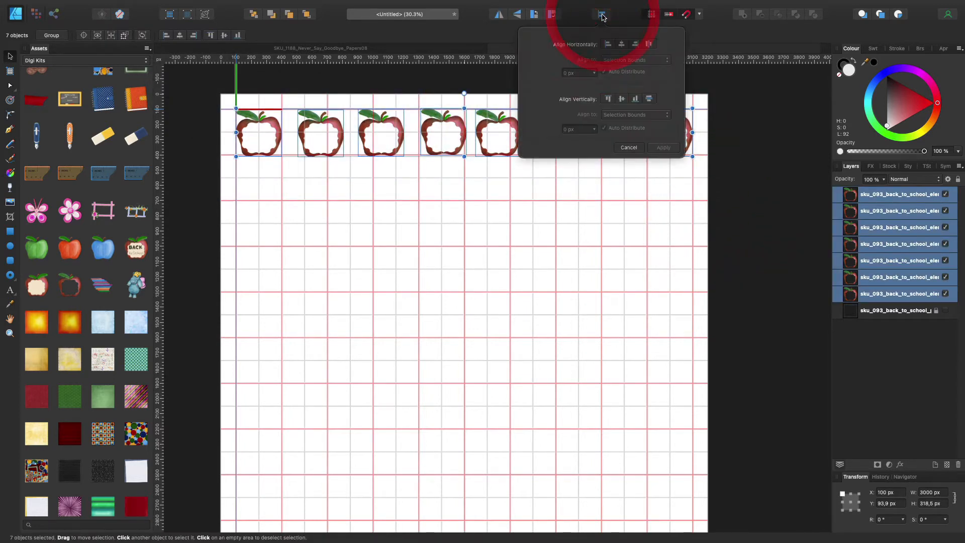
pyautogui.click(649, 45)
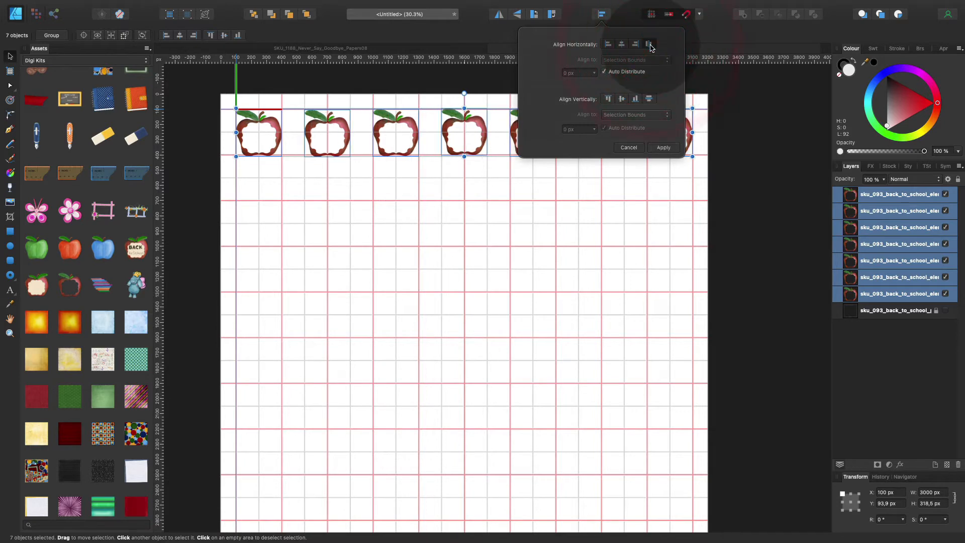
pyautogui.click(621, 99)
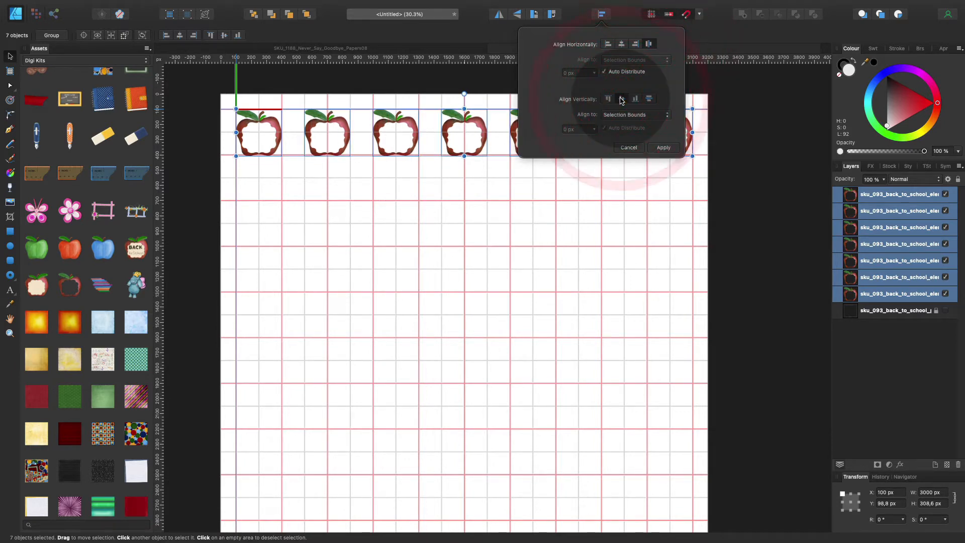
pyautogui.click(663, 148)
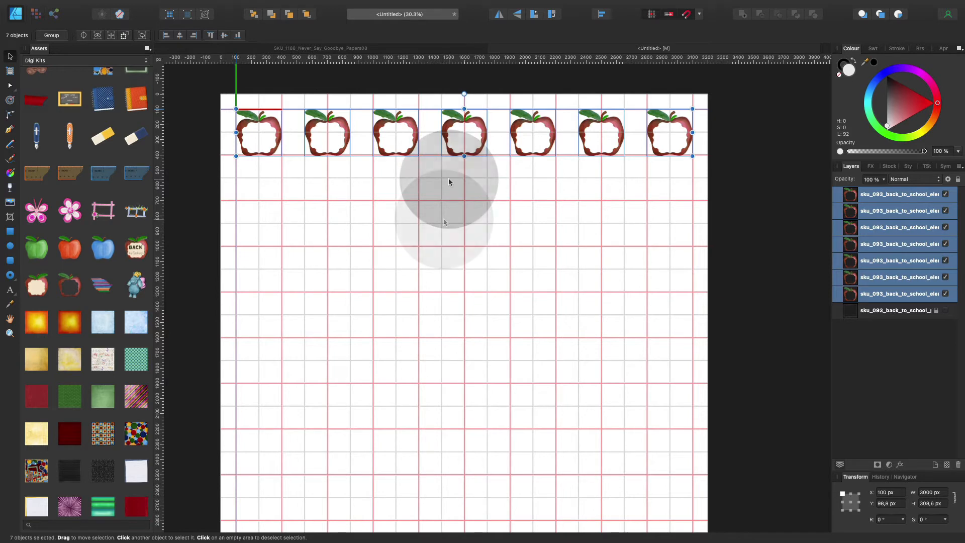
# - Group the seven apples and duplicate the row straight down to about Y 2491 px near the page's bottom
pyautogui.press('super')
pyautogui.press('super+g')
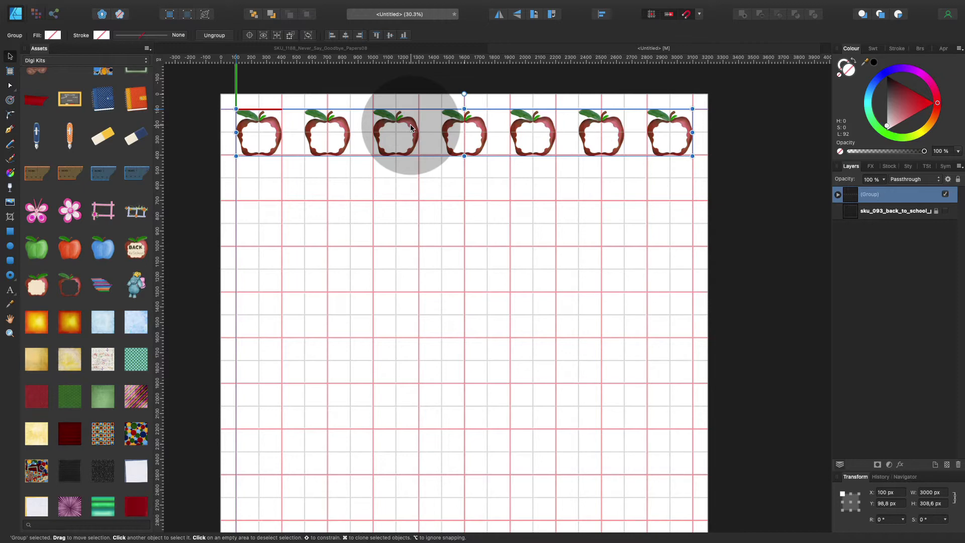
pyautogui.moveTo(410, 127)
pyautogui.mouseDown()
pyautogui.moveTo(411, 493)
pyautogui.moveTo(410, 469)
pyautogui.moveTo(490, 297)
pyautogui.moveTo(398, 227)
pyautogui.moveTo(490, 284)
pyautogui.moveTo(425, 178)
pyautogui.moveTo(421, 292)
pyautogui.moveTo(422, 204)
pyautogui.moveTo(403, 287)
pyautogui.moveTo(430, 198)
pyautogui.moveTo(426, 245)
pyautogui.moveTo(406, 200)
pyautogui.moveTo(426, 491)
pyautogui.mouseUp()
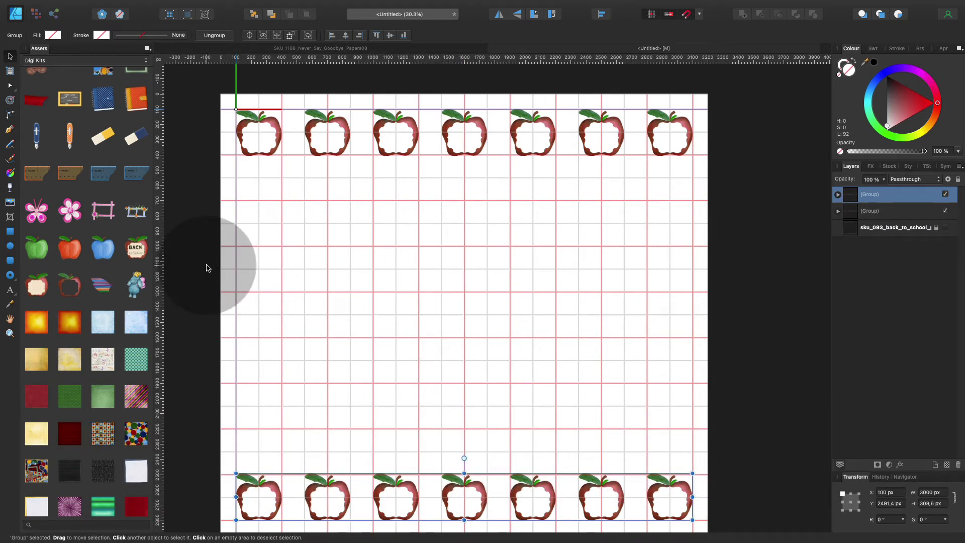
pyautogui.click(206, 267)
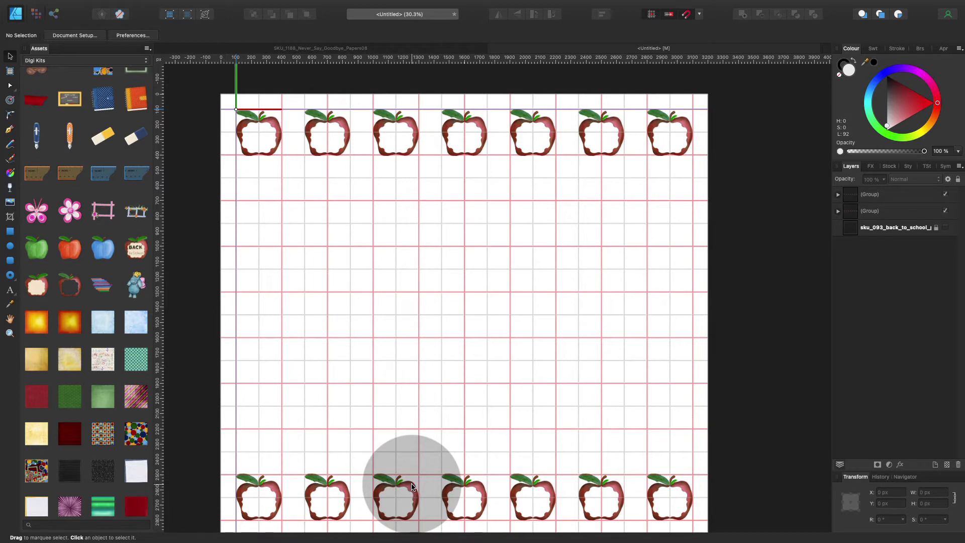
# - Add three copies of the apple row group above the bottom row, the highest at about Y 1158 px
pyautogui.press('alt')
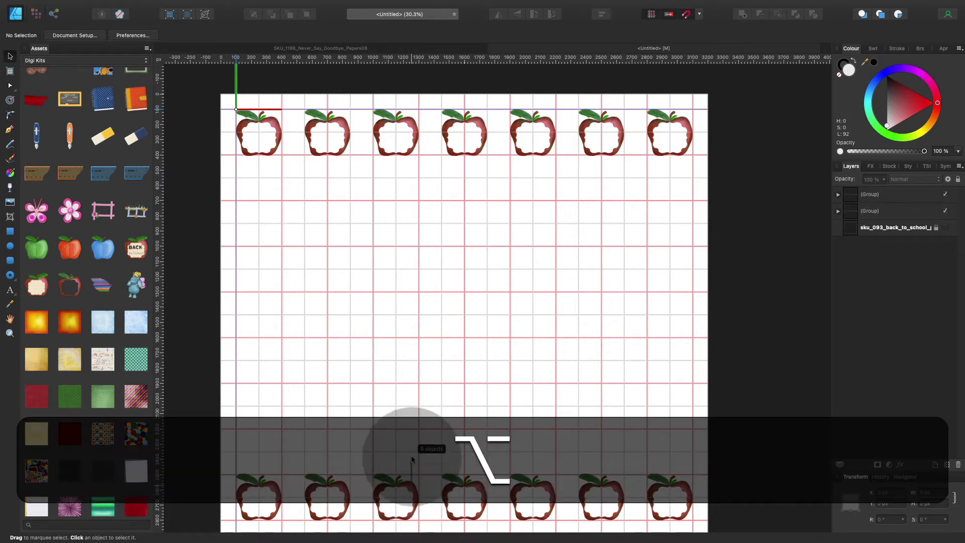
pyautogui.keyDown('alt'); pyautogui.click(409, 433); pyautogui.keyUp('alt')
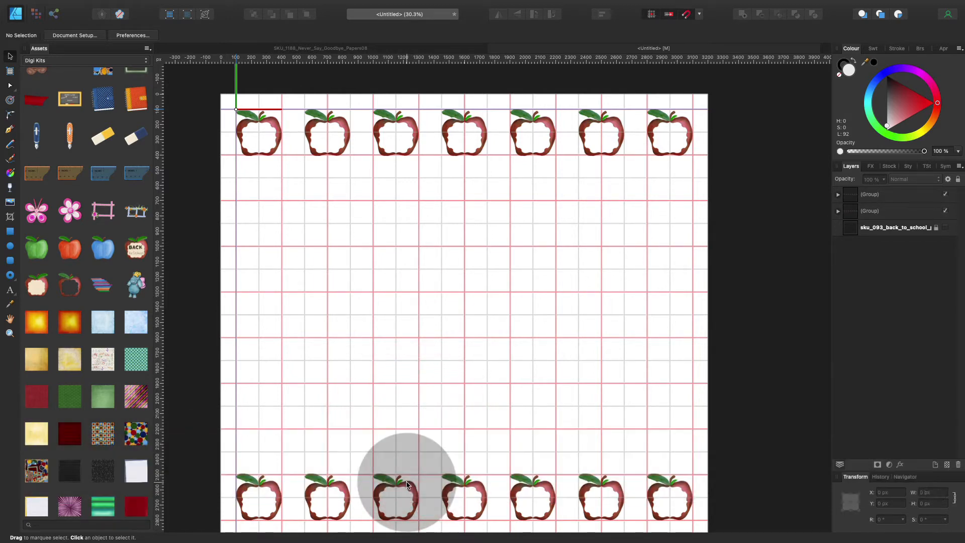
pyautogui.click(407, 483)
pyautogui.press('alt')
pyautogui.moveTo(407, 483)
pyautogui.mouseDown()
pyautogui.moveTo(409, 370)
pyautogui.moveTo(411, 409)
pyautogui.mouseUp()
pyautogui.press('shift')
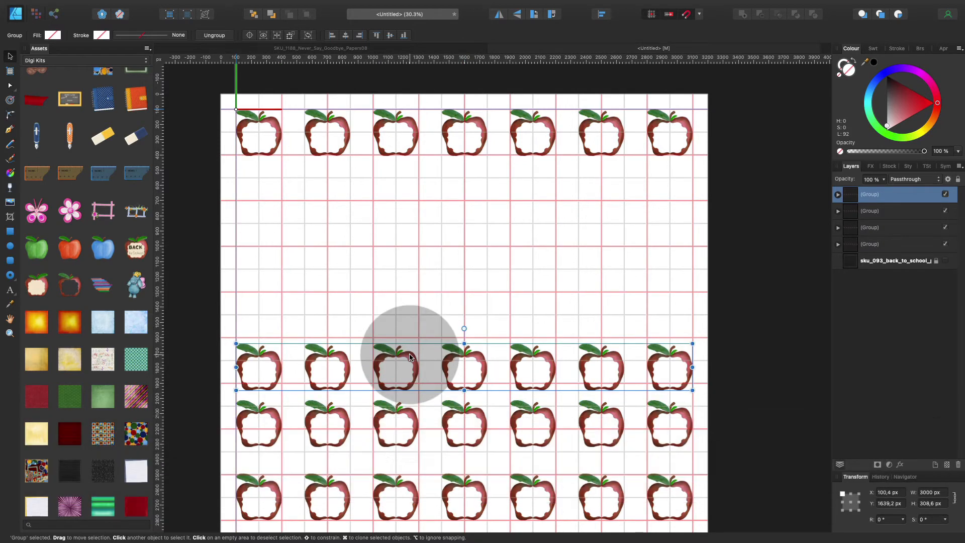
pyautogui.moveTo(410, 350); pyautogui.dragTo(409, 284)
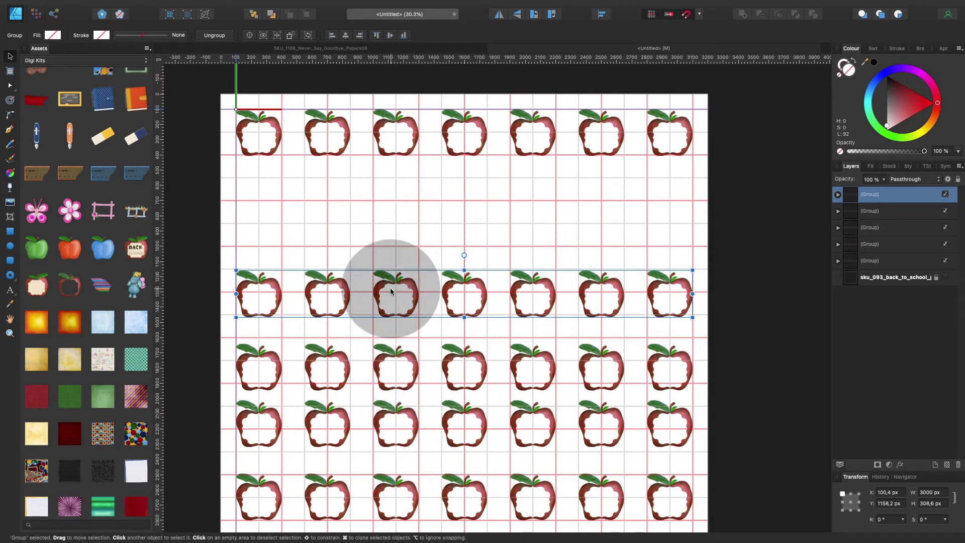
# - Select all five apple rows, space them evenly vertically with Auto Distribute and align them to their horizontal centre
pyautogui.moveTo(187, 86); pyautogui.dragTo(719, 529)
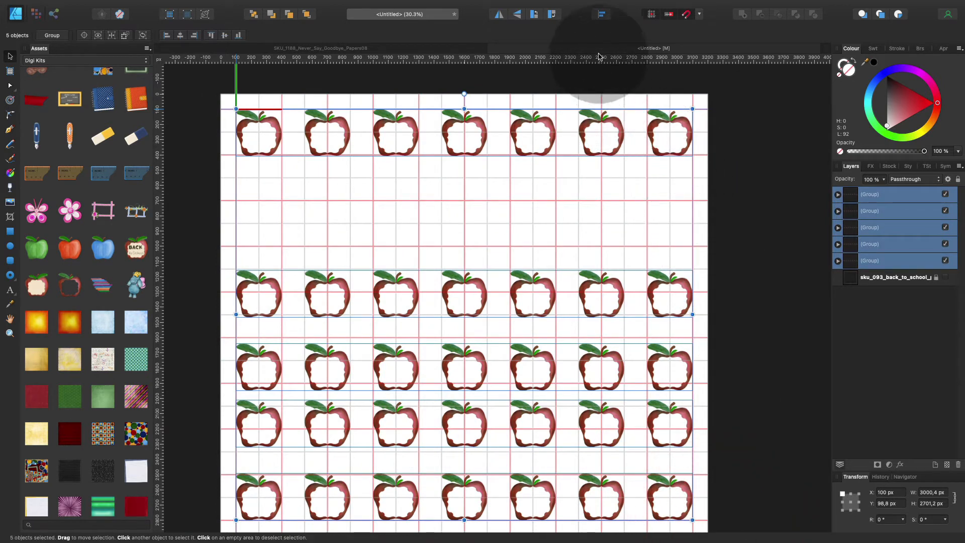
pyautogui.click(602, 15)
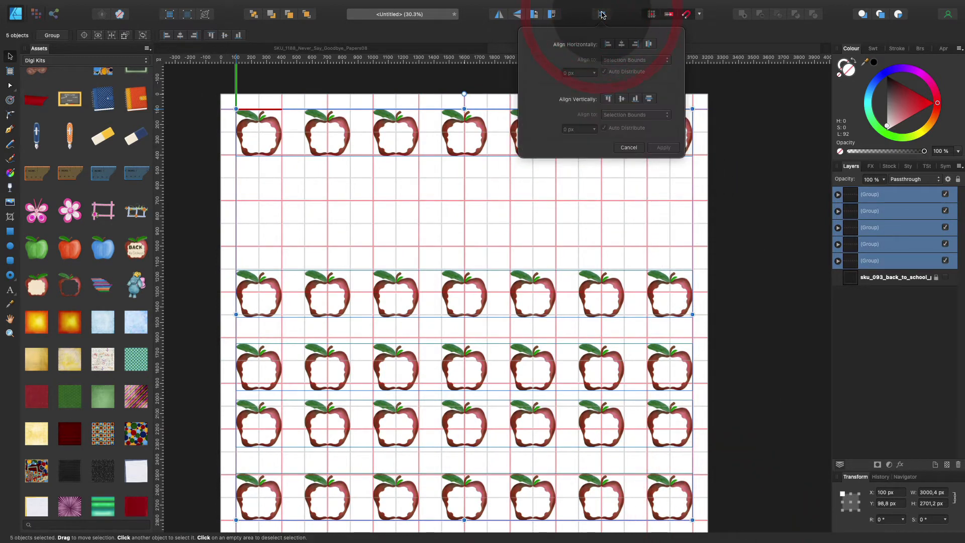
pyautogui.click(650, 99)
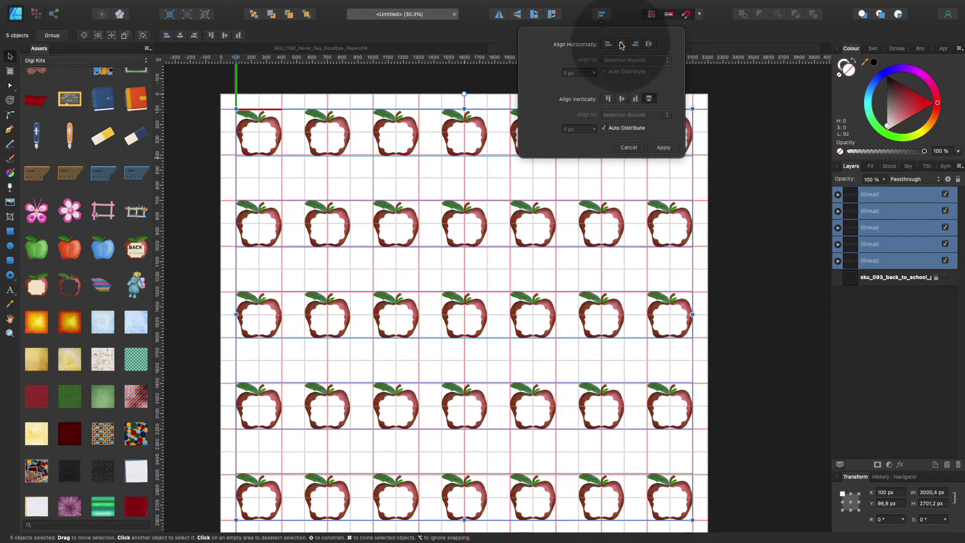
pyautogui.click(621, 45)
pyautogui.click(665, 148)
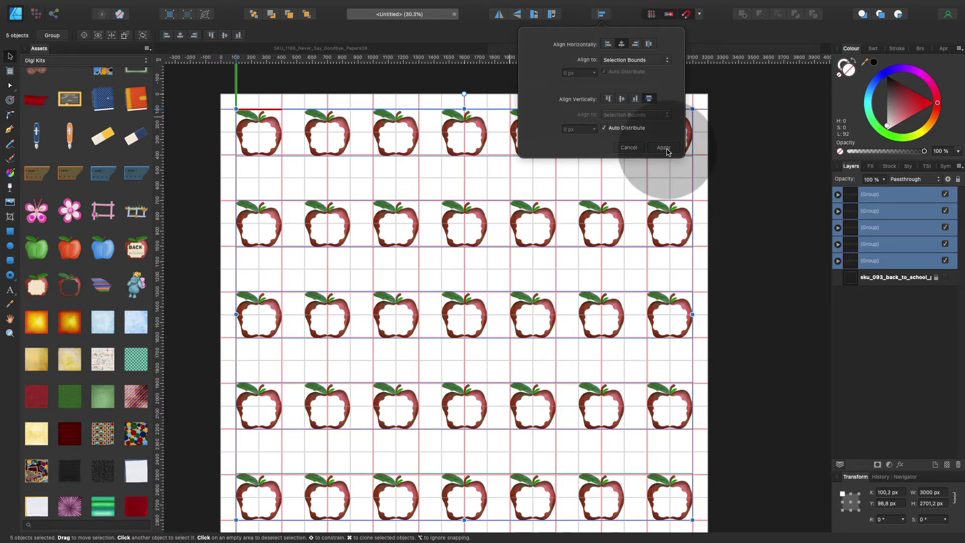
pyautogui.click(664, 148)
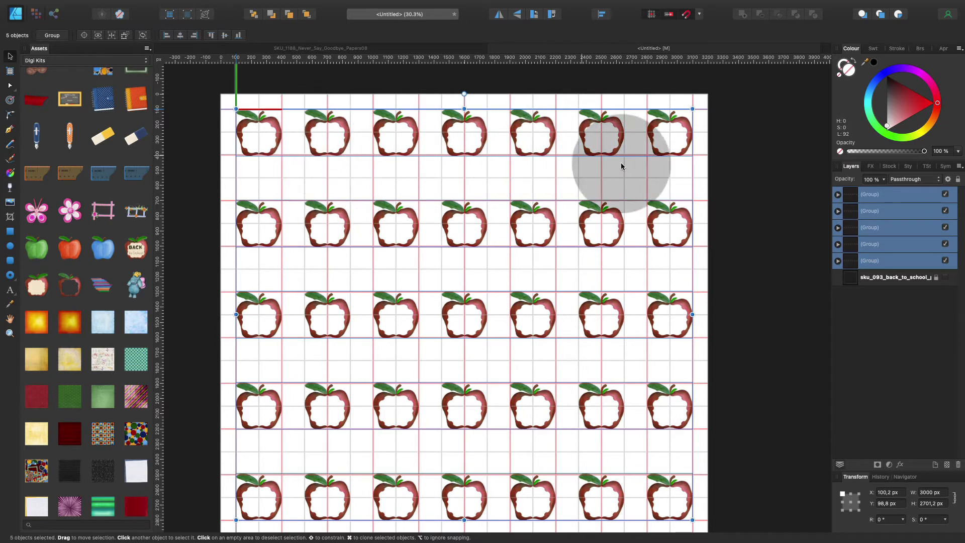
# - Ungroup the five rows into single apples and delete the two leftmost apples in each of the top two rows
pyautogui.rightClick(851, 197)
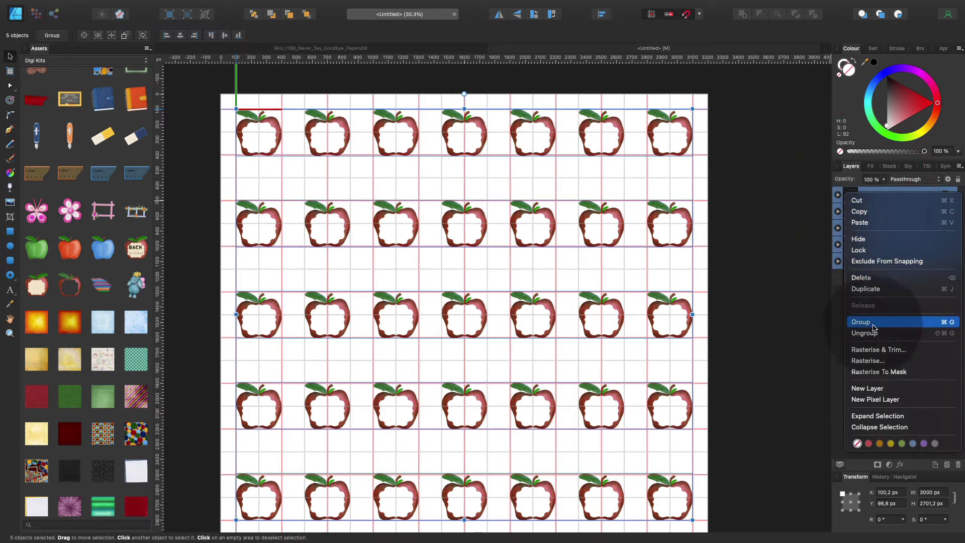
pyautogui.click(871, 335)
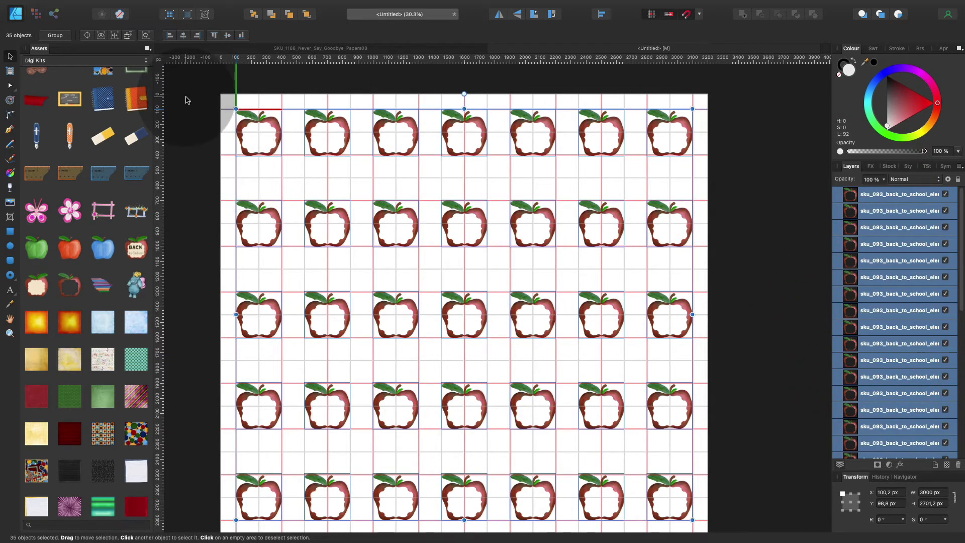
pyautogui.click(189, 97)
pyautogui.moveTo(200, 95); pyautogui.dragTo(365, 270)
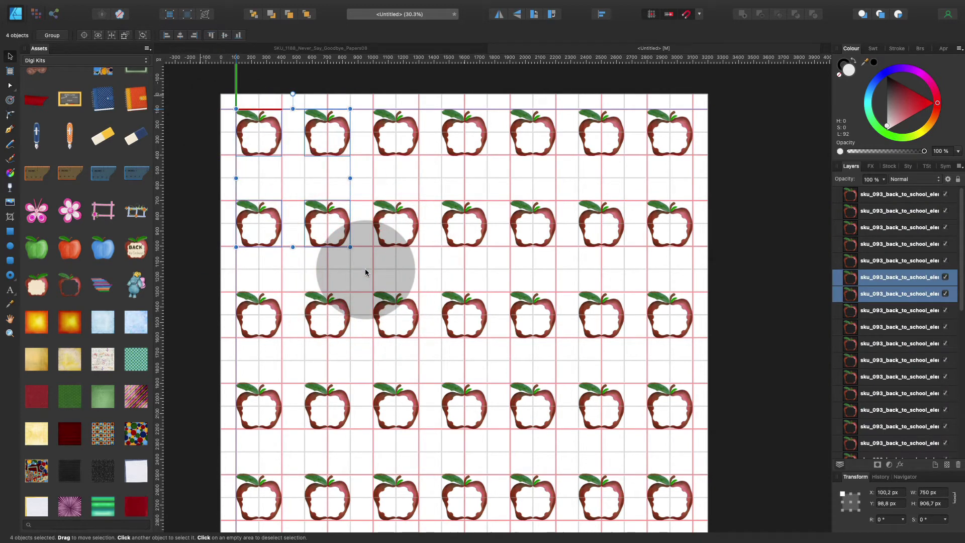
pyautogui.press('BackSpace')
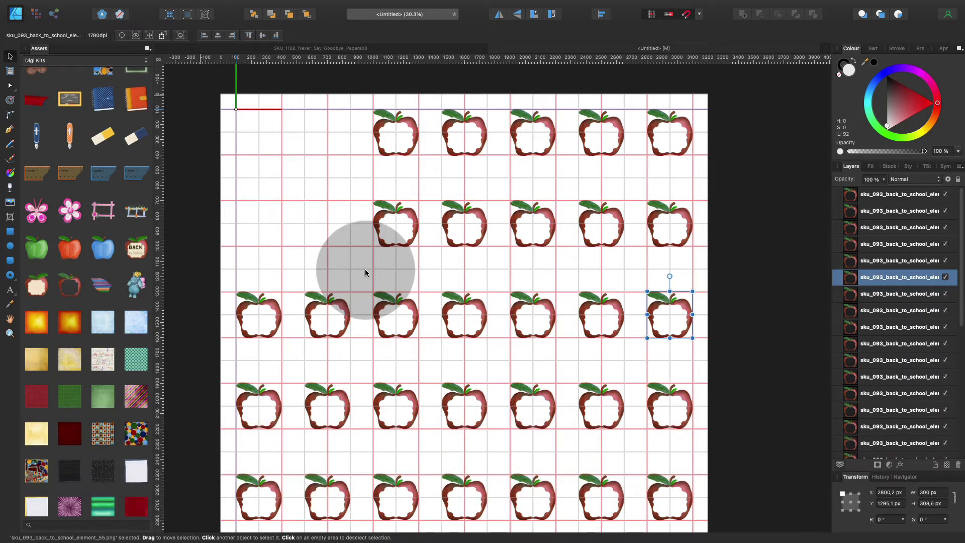
# - Preview the apples against the black lined paper by showing that layer and hiding it again
pyautogui.scroll(-5, 904, 352)
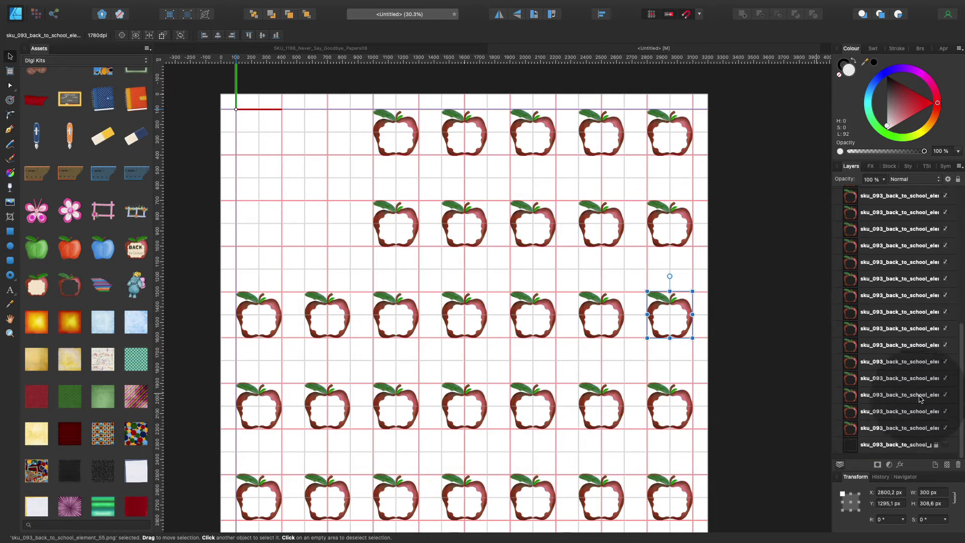
pyautogui.click(944, 452)
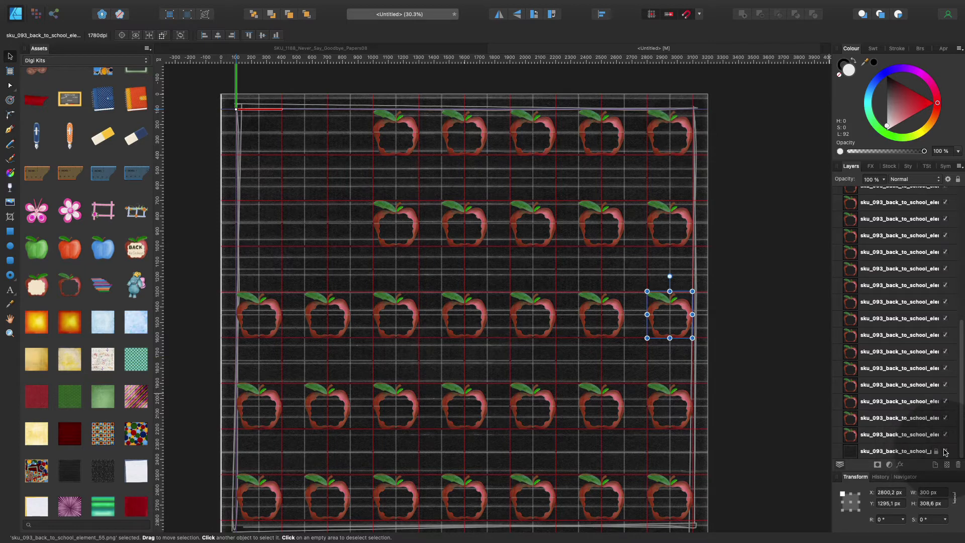
pyautogui.click(944, 452)
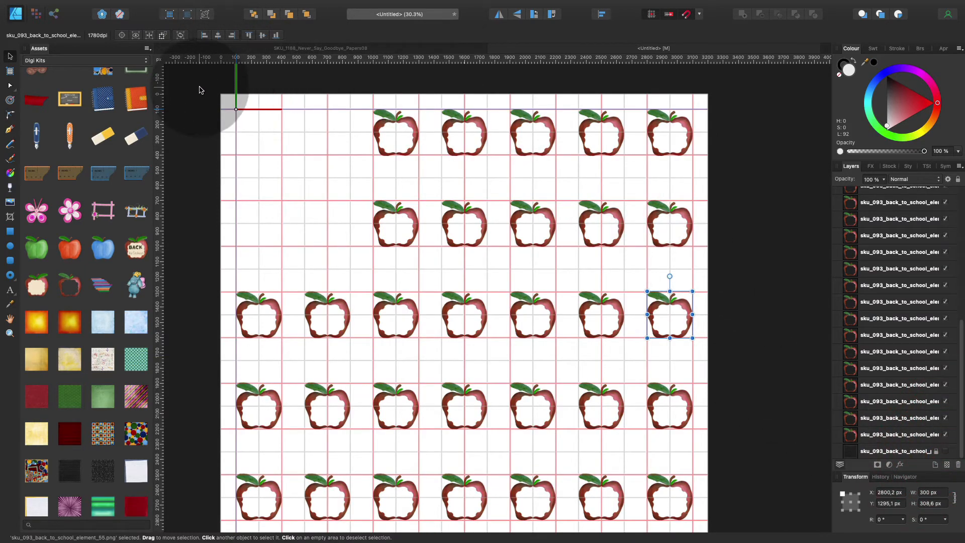
# - Group all remaining apples and scale the group down around its centre to about 2866 × 2580.5 px, ignoring snapping
pyautogui.moveTo(200, 88); pyautogui.dragTo(738, 518)
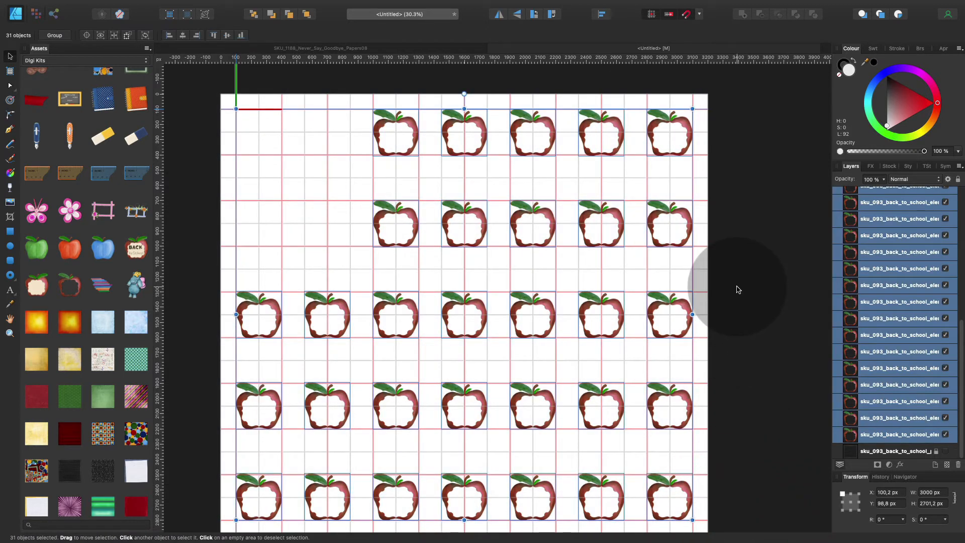
pyautogui.press('super+g')
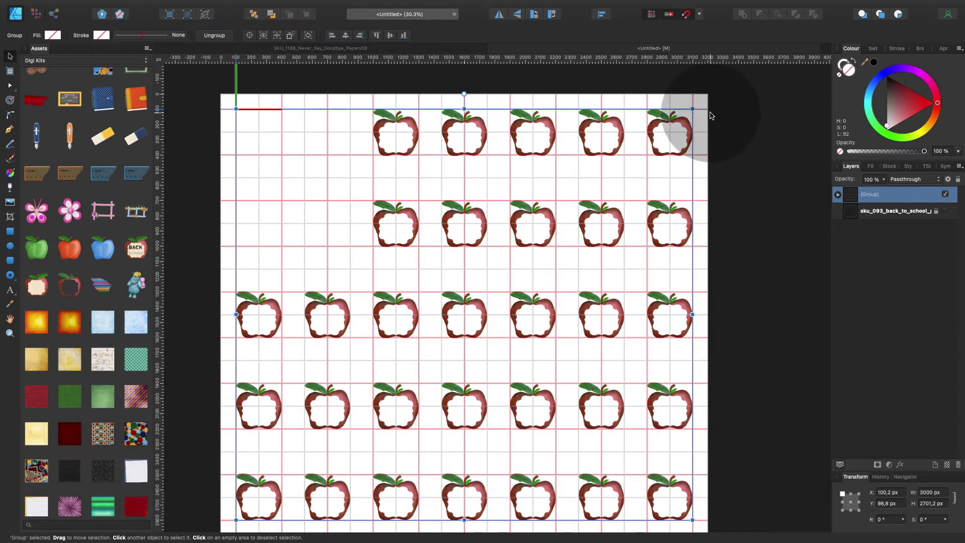
pyautogui.press('alt+super')
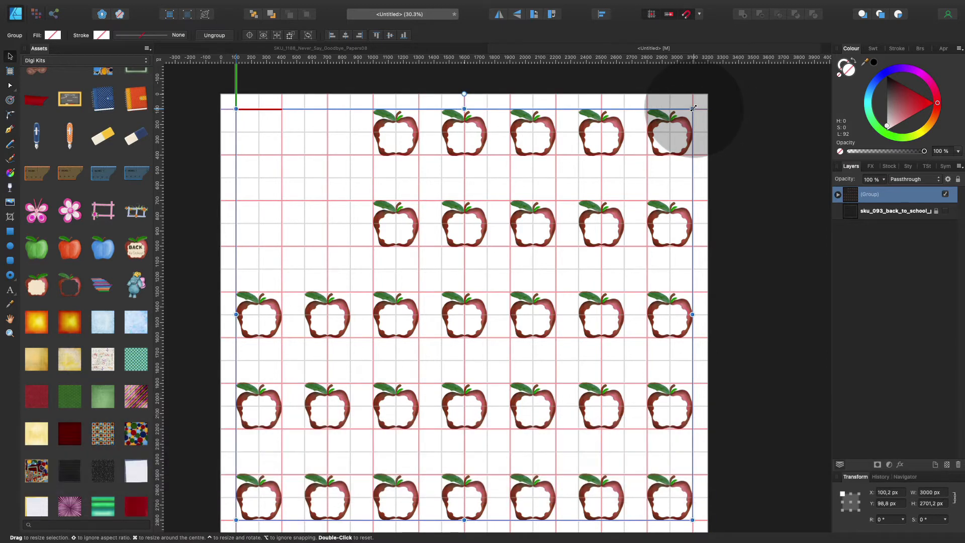
pyautogui.press('alt+super')
pyautogui.moveTo(694, 108)
pyautogui.mouseDown()
pyautogui.moveTo(674, 122)
pyautogui.moveTo(681, 116)
pyautogui.mouseUp()
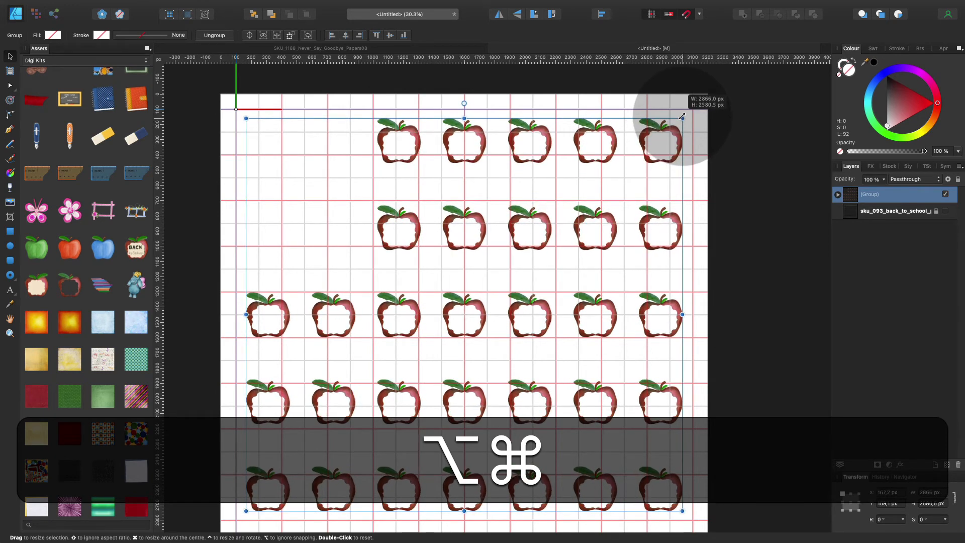
pyautogui.moveTo(682, 116); pyautogui.dragTo(681, 118)
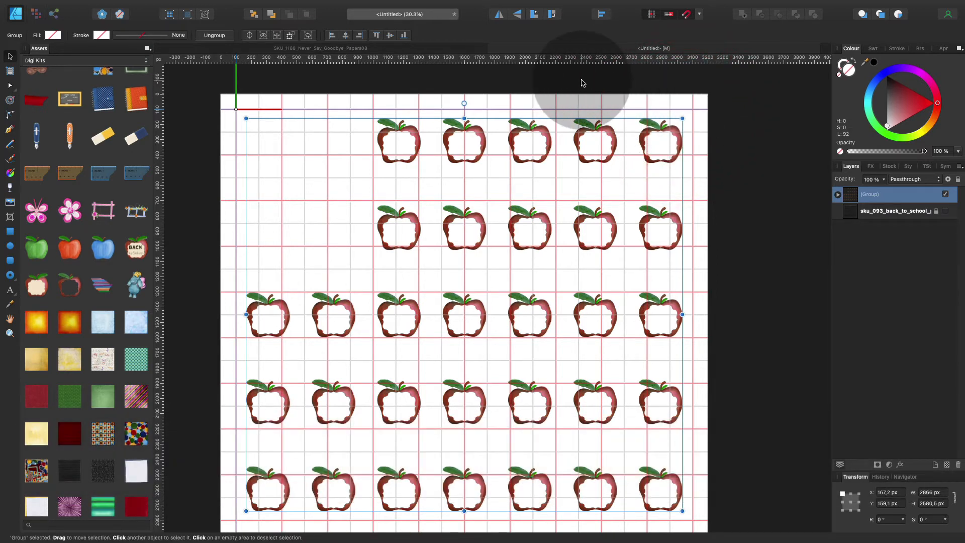
pyautogui.click(581, 83)
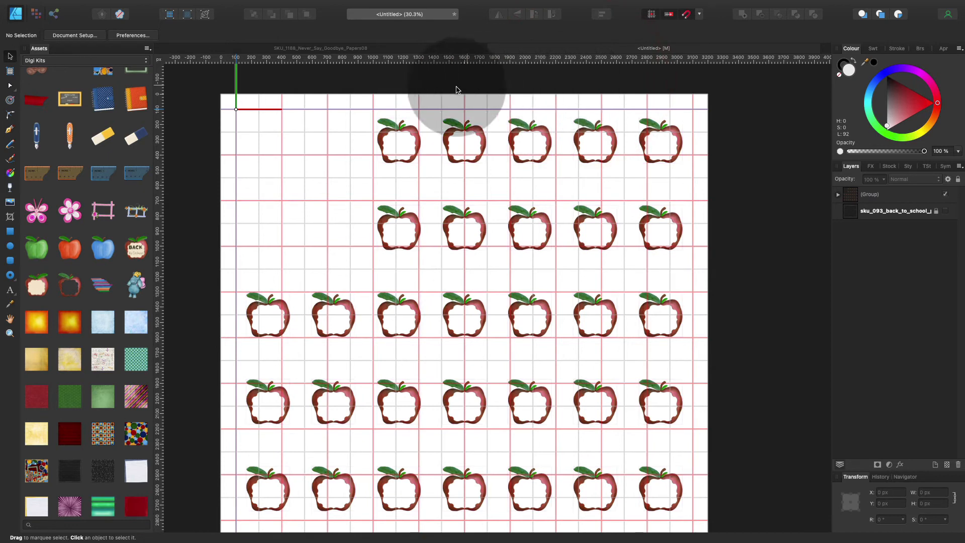
# - Place the round Back to School sticker in the page's upper-left gap, about 829 × 822.6 px at X 100, Y 138.7 px
pyautogui.scroll(-8, 93, 208)
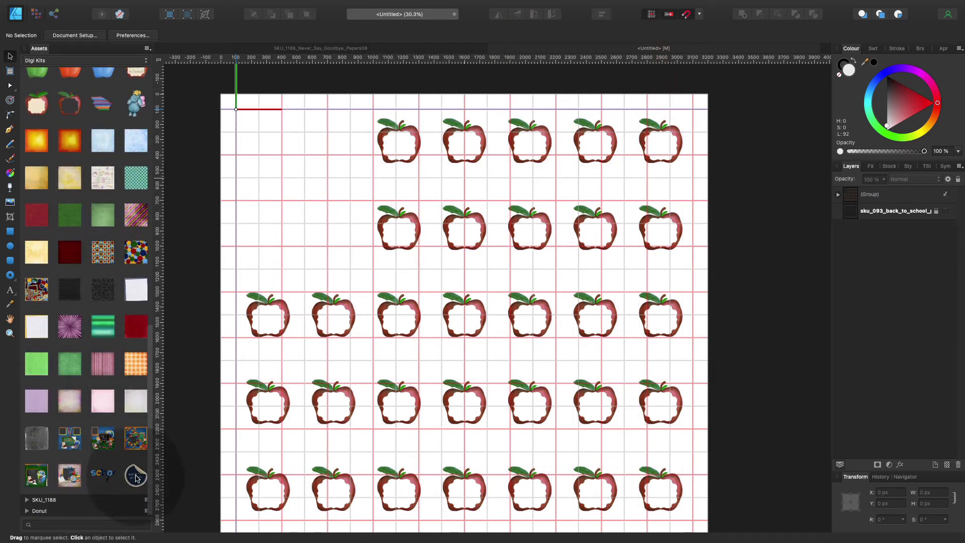
pyautogui.moveTo(135, 478); pyautogui.dragTo(299, 182)
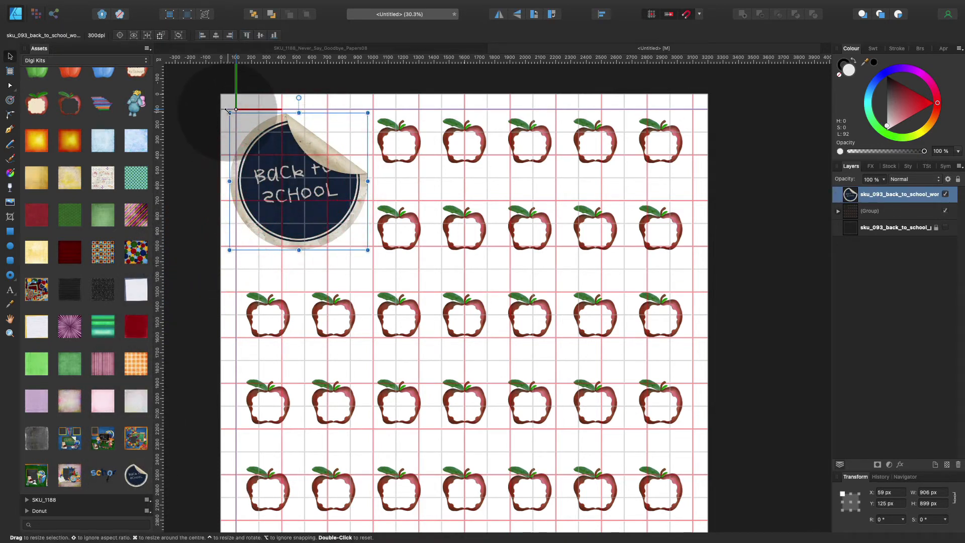
pyautogui.moveTo(228, 110); pyautogui.dragTo(234, 116)
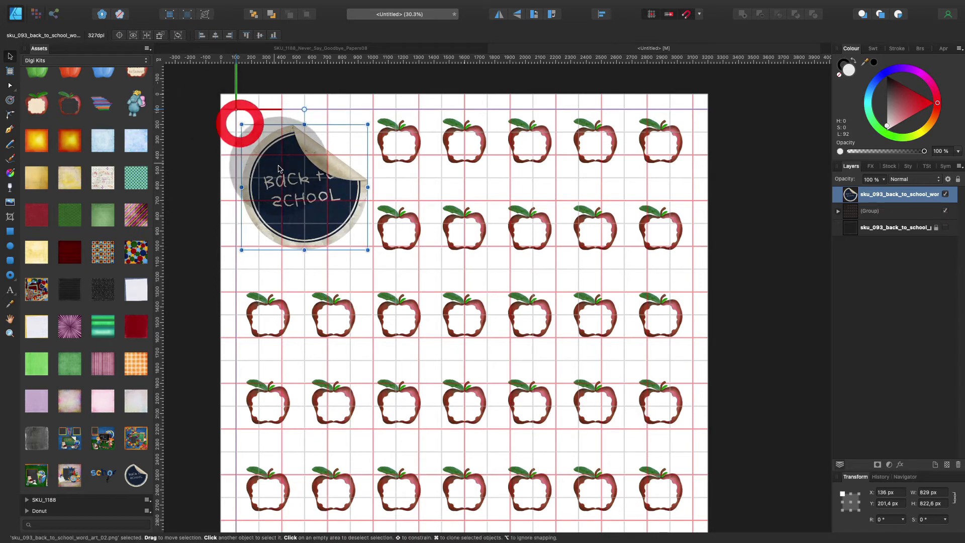
pyautogui.moveTo(275, 162); pyautogui.dragTo(274, 160)
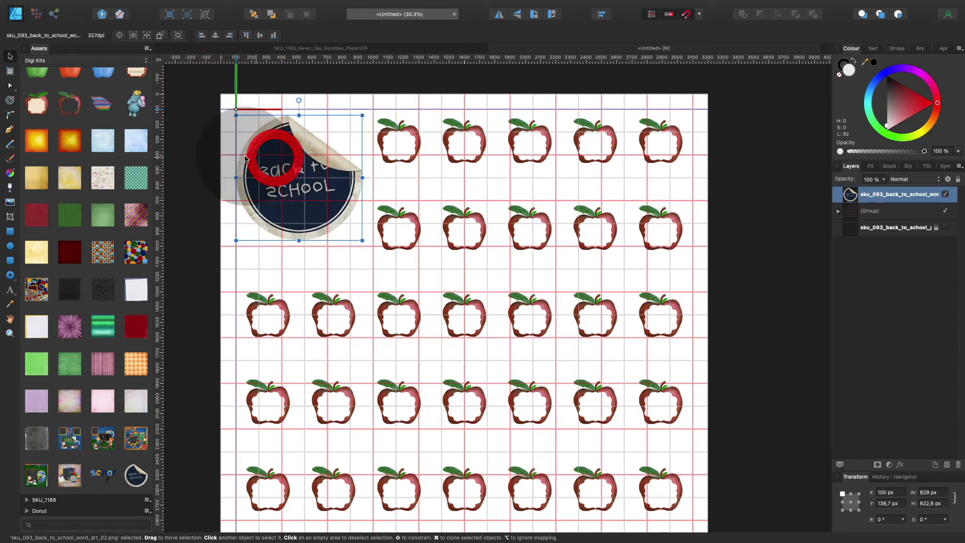
pyautogui.click(198, 142)
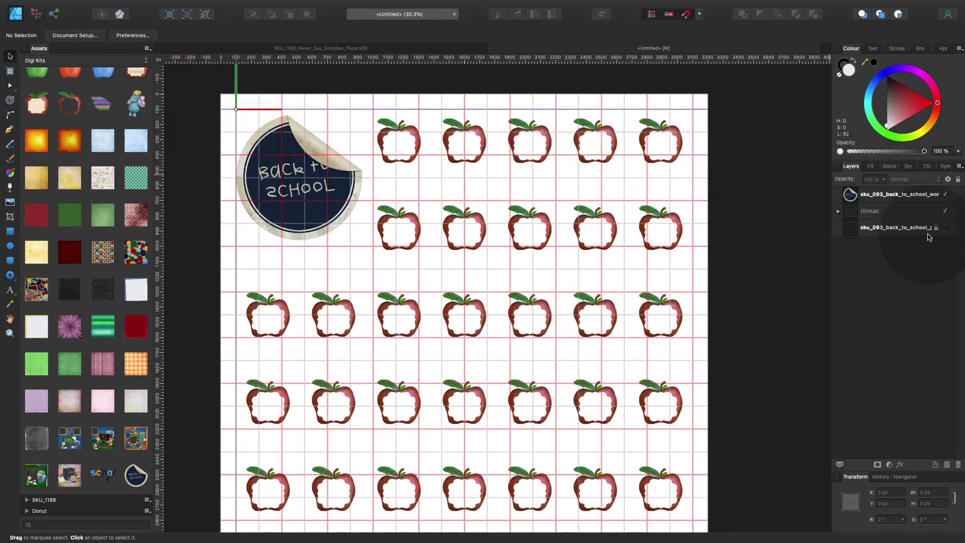
# - Show the black lined paper layer and hide the grid
pyautogui.click(945, 228)
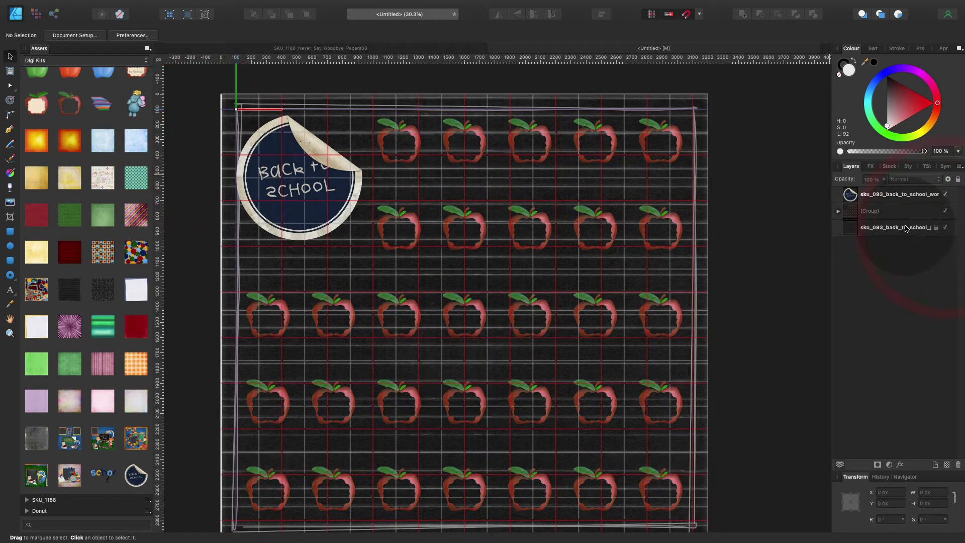
pyautogui.click(226, 5)
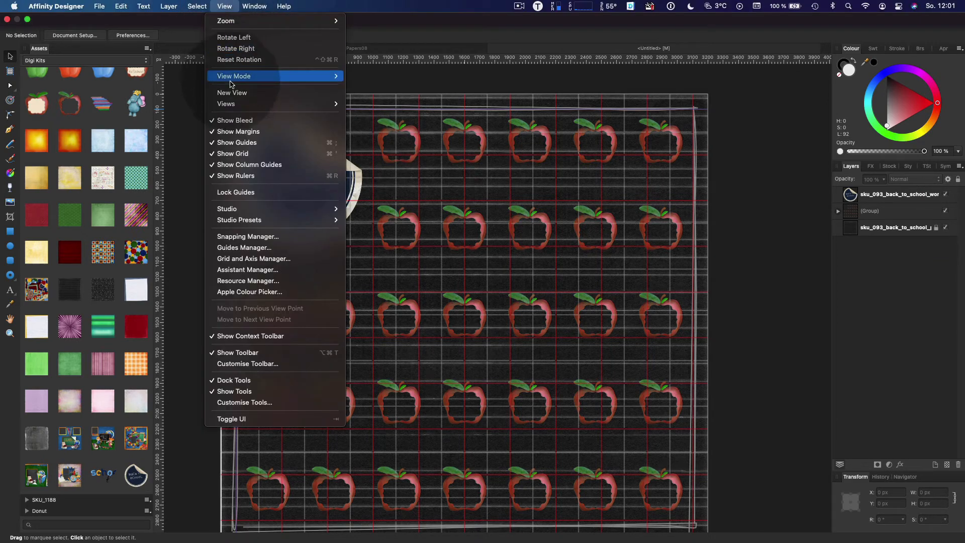
pyautogui.click(264, 157)
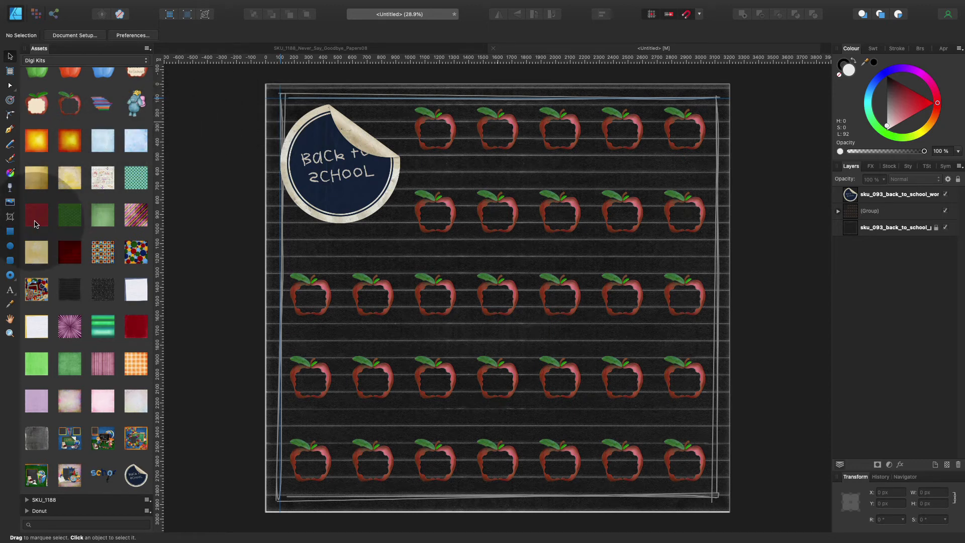
# - Set the Artistic Text tool's colour to white for labelling the apples near the page's top
pyautogui.click(10, 290)
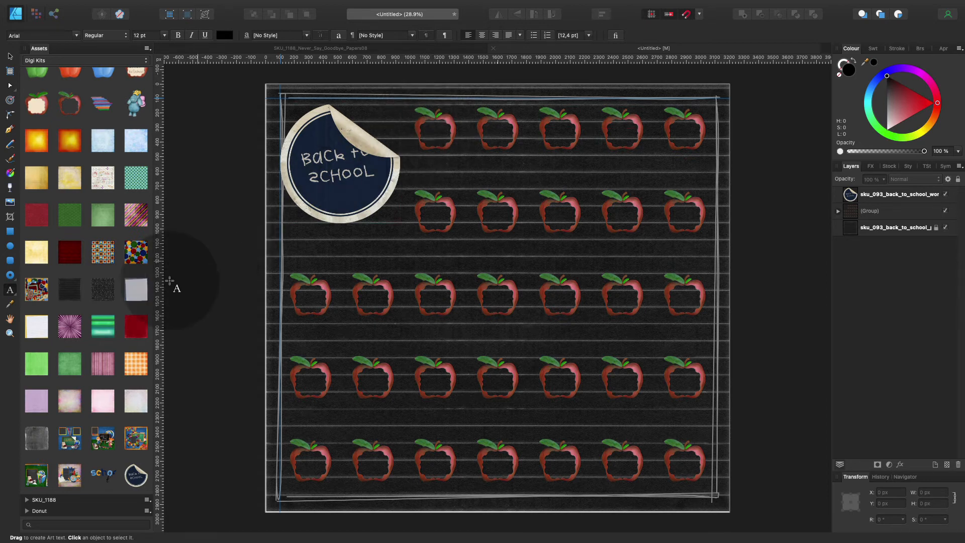
pyautogui.click(10, 333)
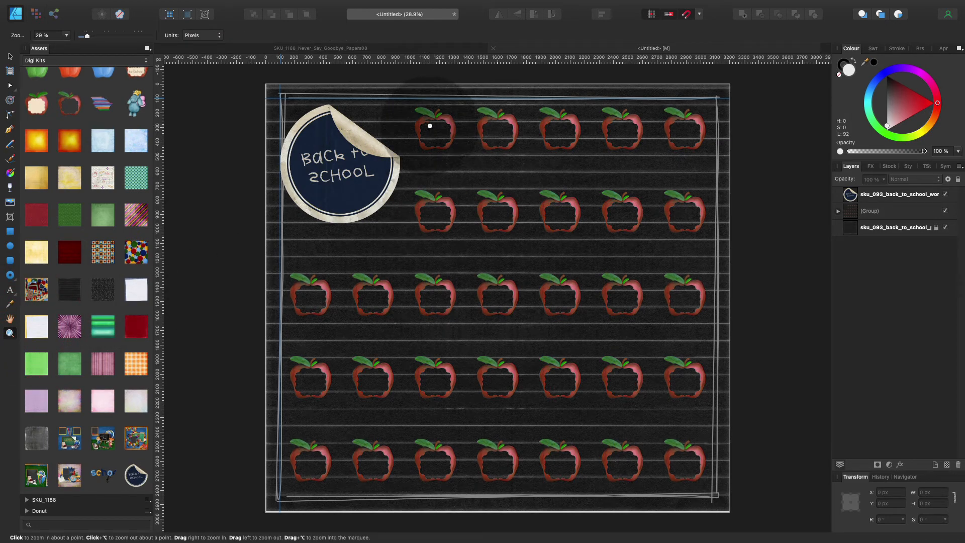
pyautogui.moveTo(429, 126); pyautogui.dragTo(489, 330)
pyautogui.hscroll(5, 474, 120)
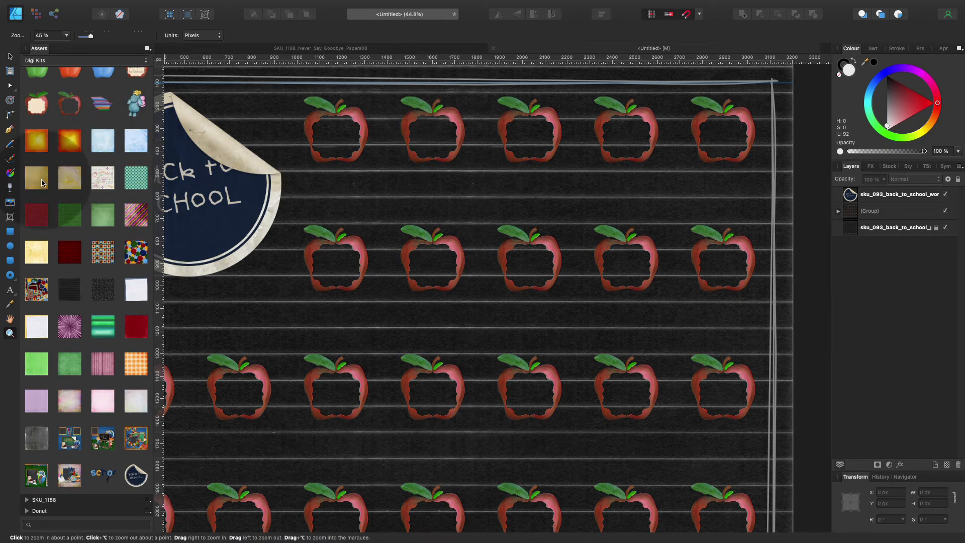
pyautogui.click(10, 291)
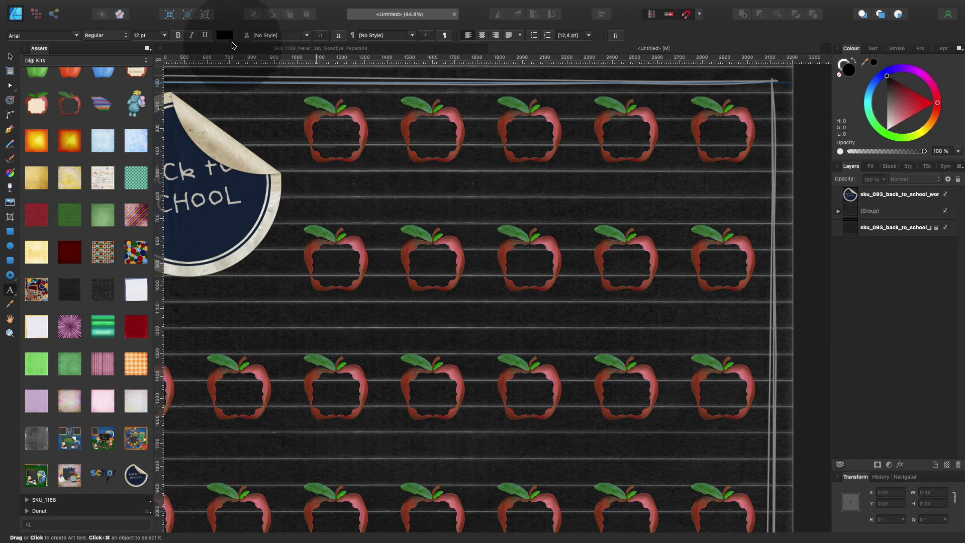
pyautogui.click(223, 36)
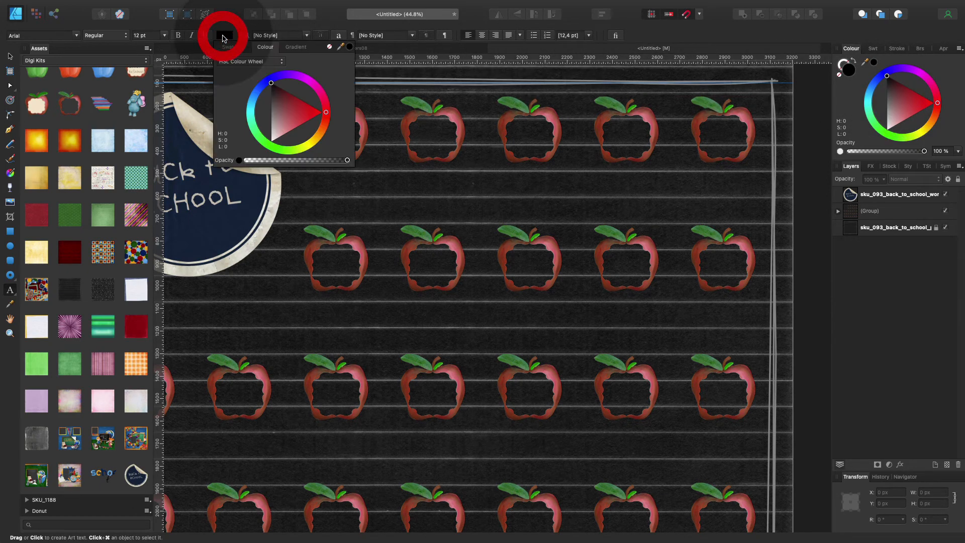
pyautogui.click(273, 110)
pyautogui.moveTo(272, 111); pyautogui.dragTo(270, 143)
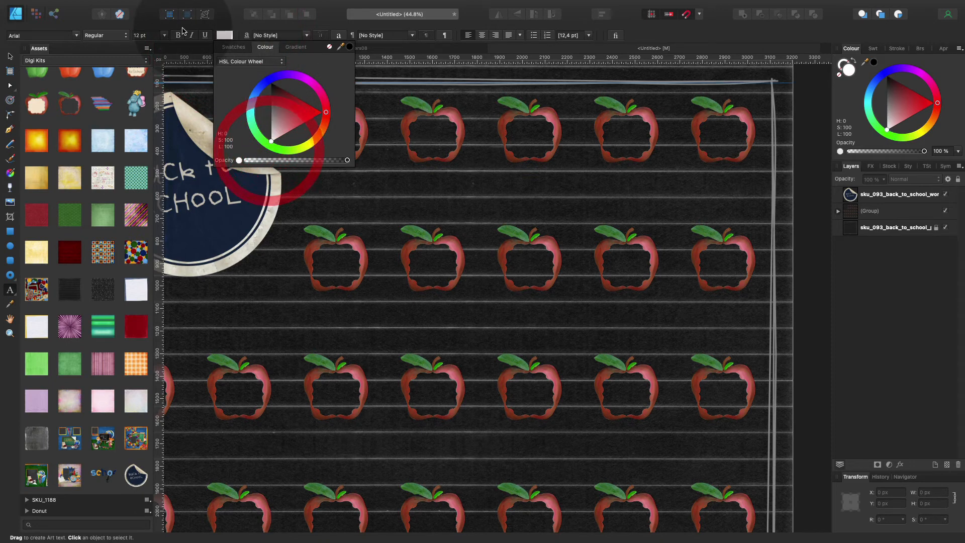
# - Set the Artistic Text tool's size to 30 pt and its font to Chalkduster
pyautogui.click(163, 36)
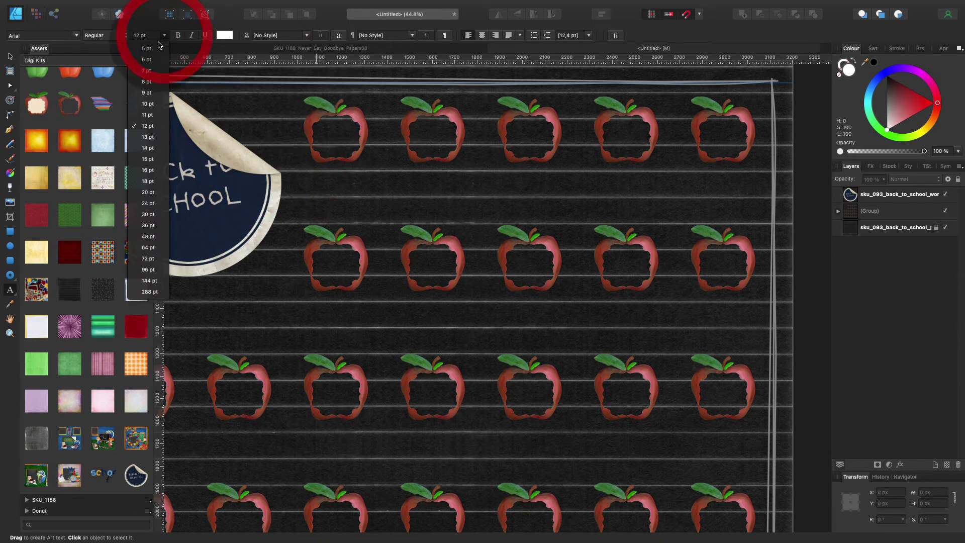
pyautogui.click(148, 214)
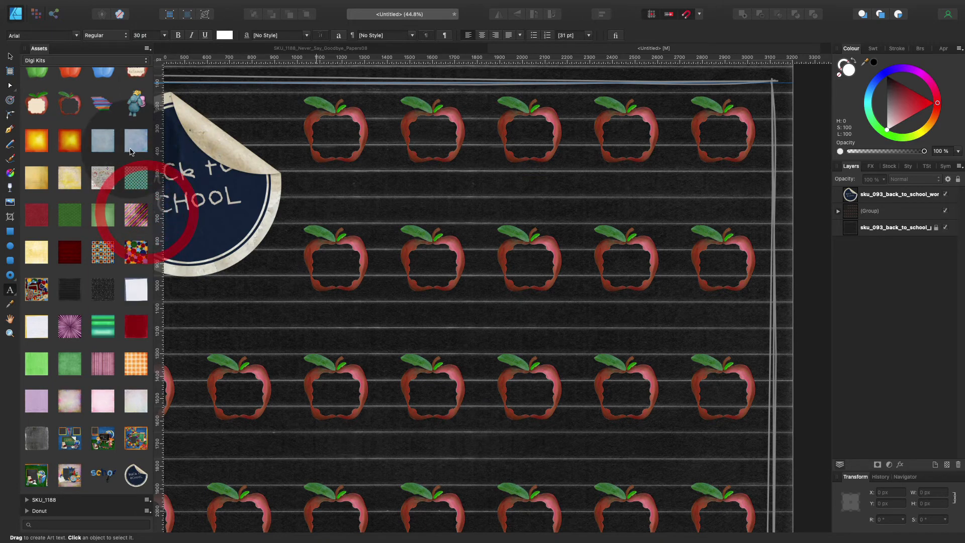
pyautogui.click(77, 35)
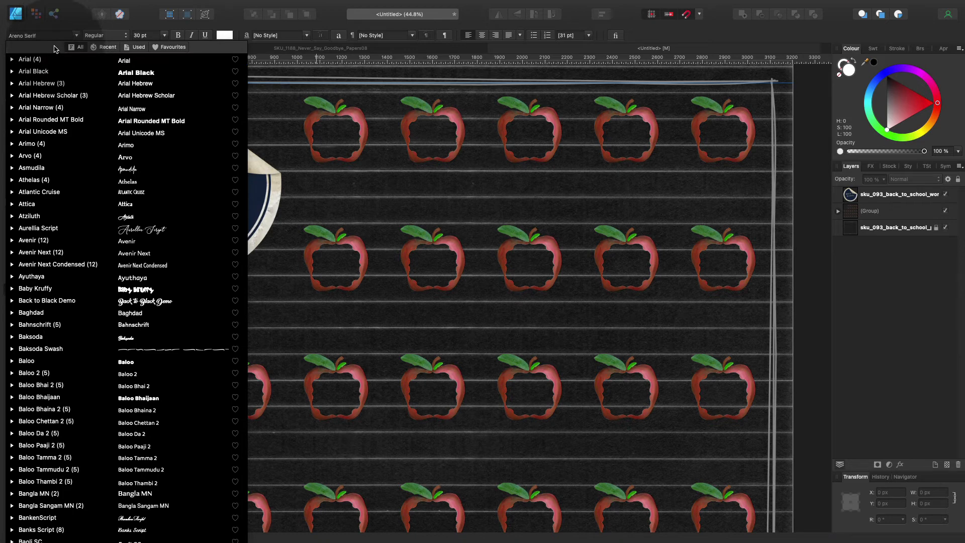
pyautogui.click(103, 49)
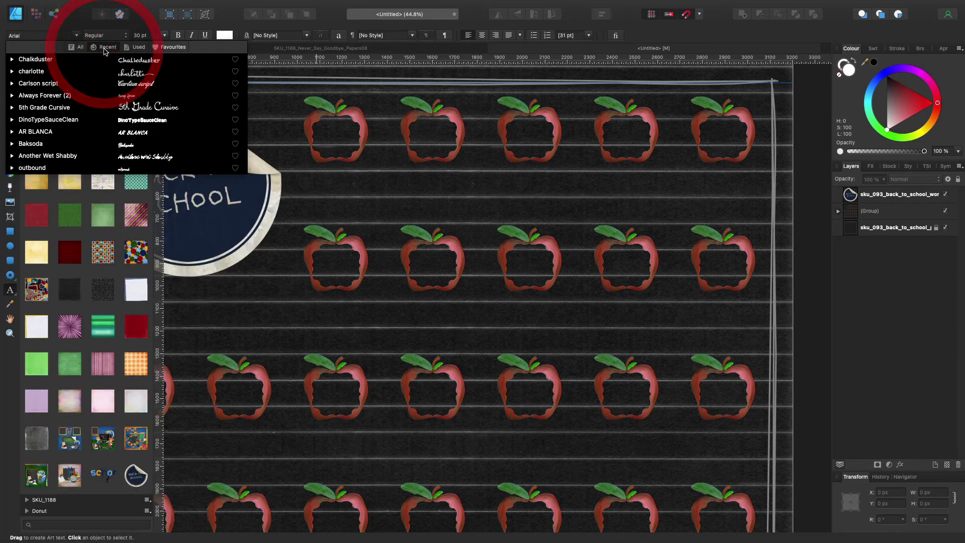
pyautogui.click(35, 59)
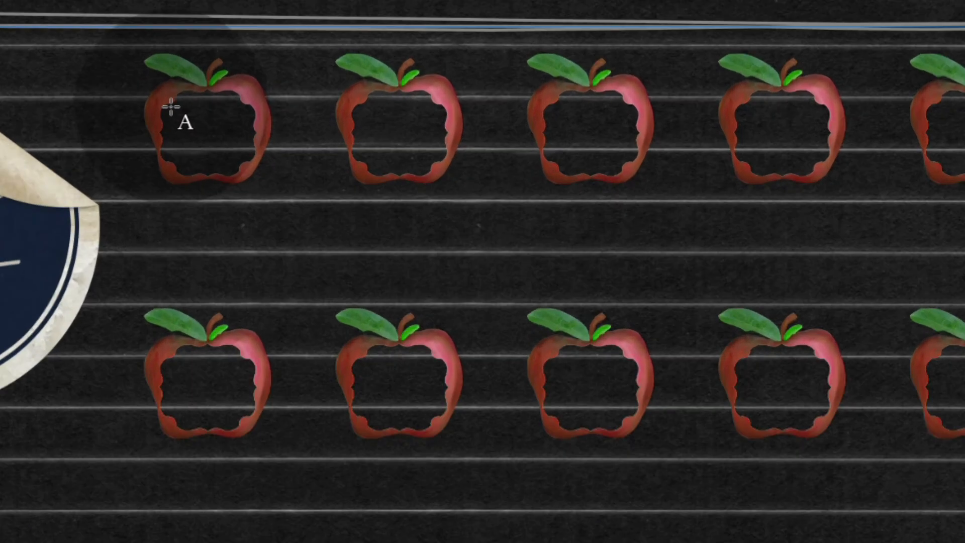
# - Add the numbers 31 and 30 as about 30 pt artistic text inside the first two apples of the top row
pyautogui.moveTo(171, 107); pyautogui.dragTo(204, 149)
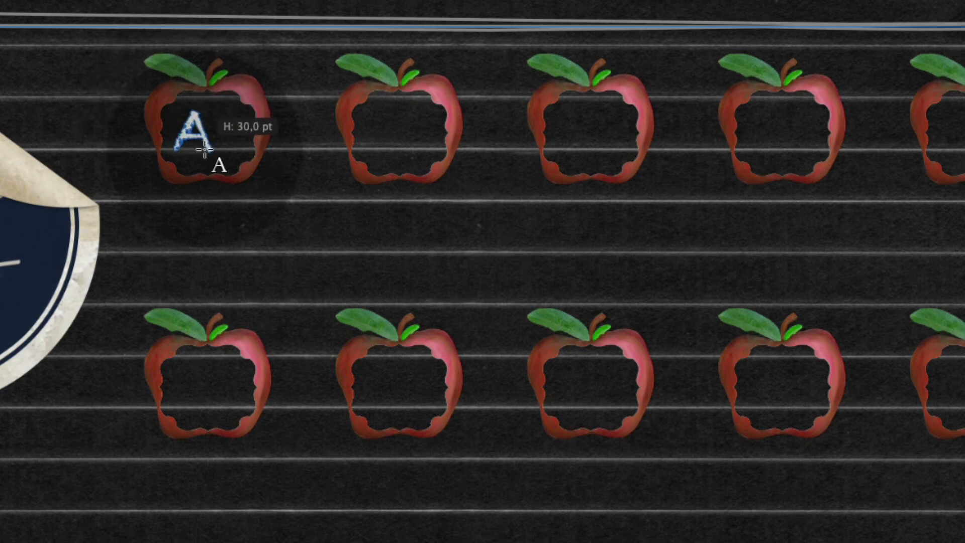
pyautogui.moveTo(204, 149); pyautogui.dragTo(205, 147)
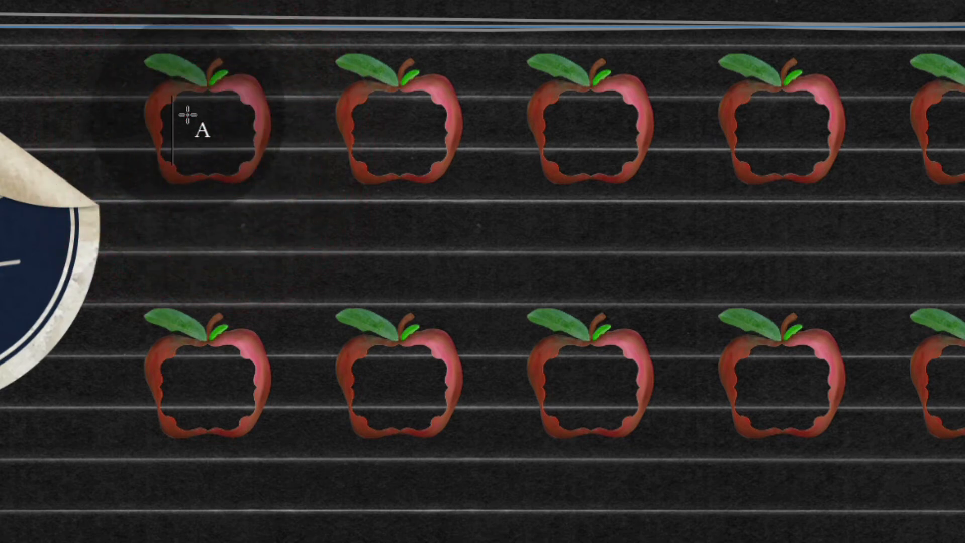
pyautogui.write('31')
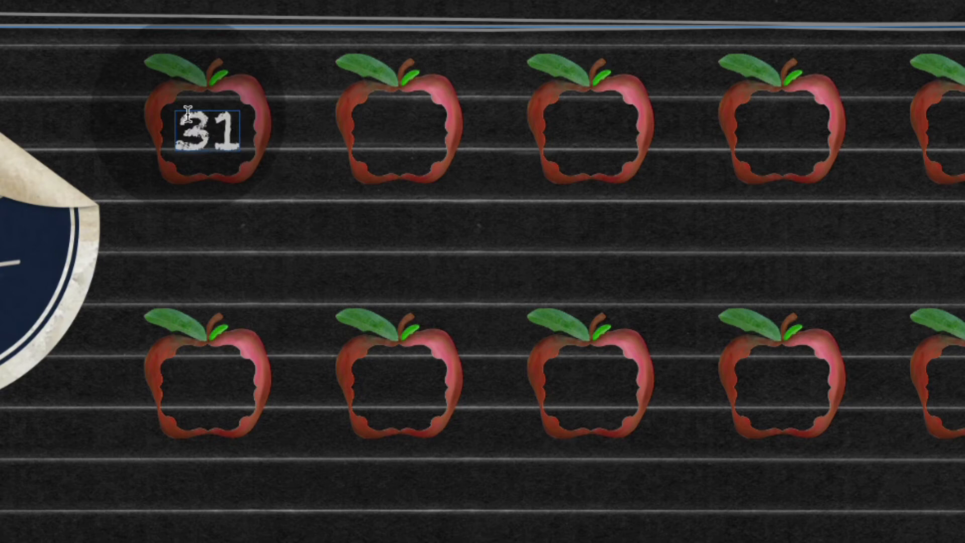
pyautogui.press('Escape')
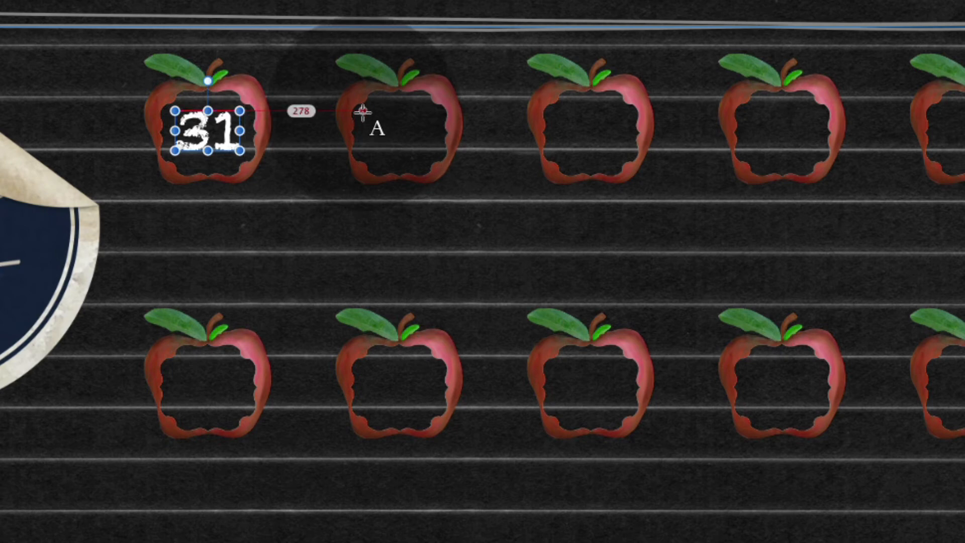
pyautogui.moveTo(363, 112); pyautogui.dragTo(416, 153)
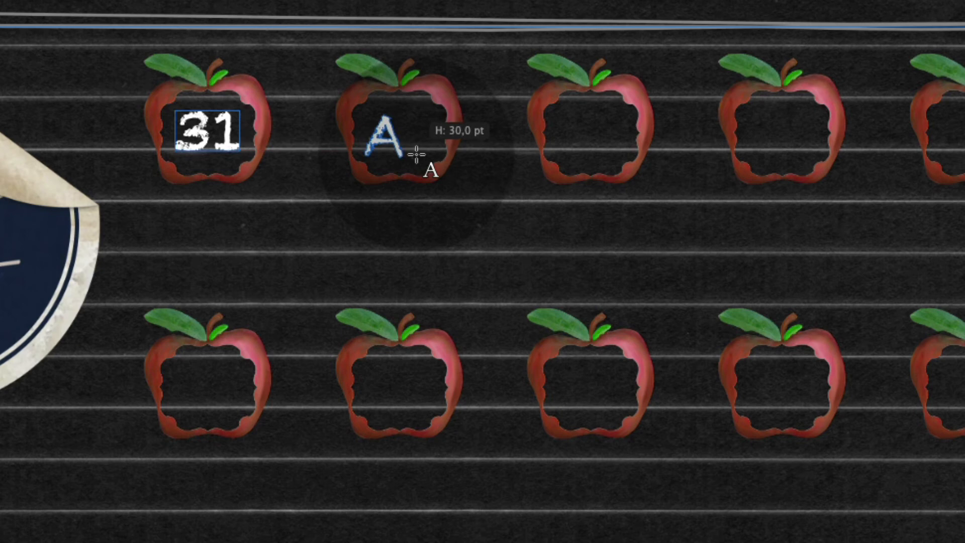
pyautogui.moveTo(416, 154); pyautogui.dragTo(416, 155)
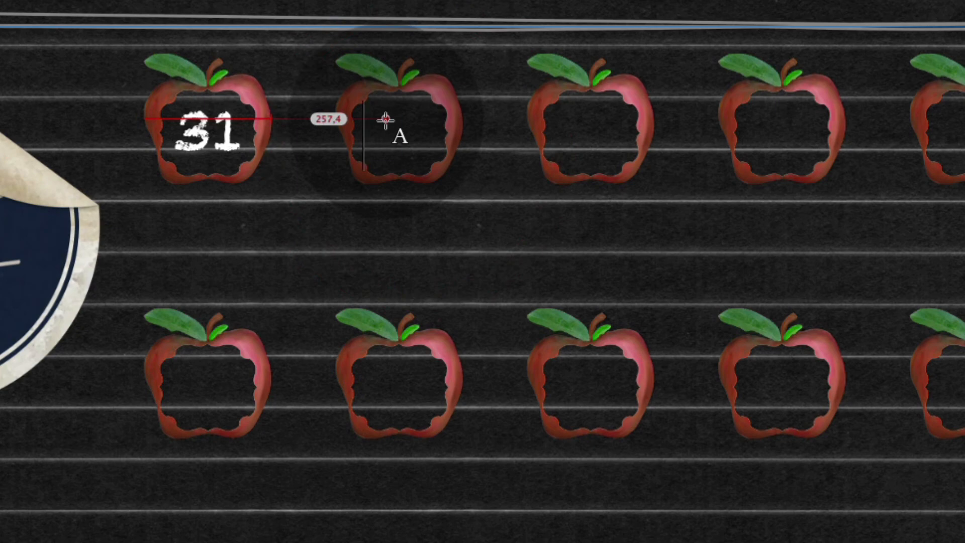
pyautogui.write('30')
pyautogui.press('Escape')
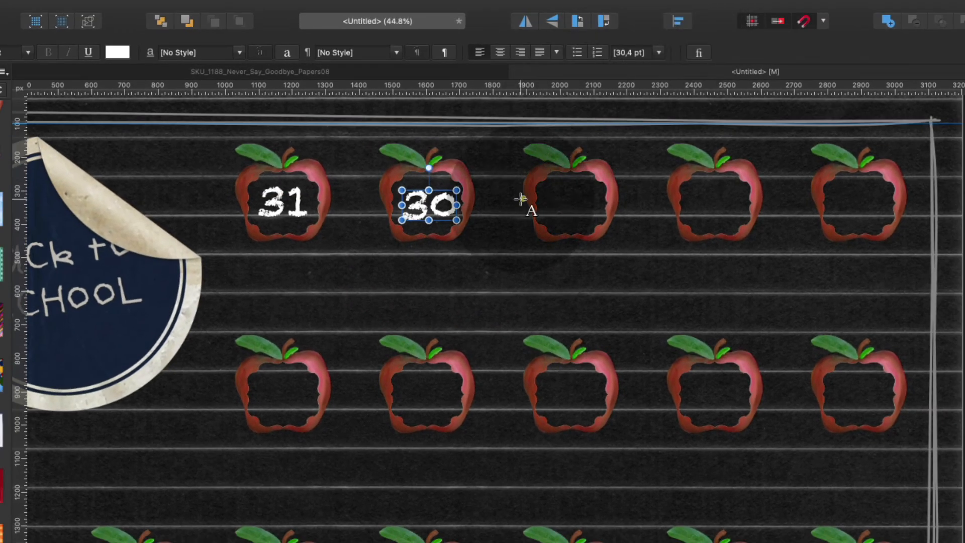
# - Add the numbers 29 and 28 inside the third and fourth apples of the top row
pyautogui.hscroll(5, 523, 201)
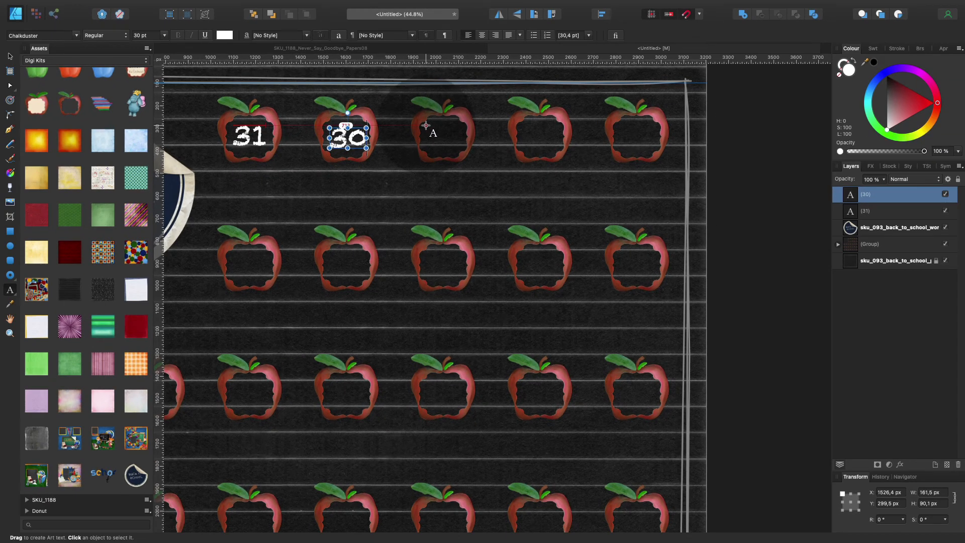
pyautogui.moveTo(425, 125); pyautogui.dragTo(427, 149)
pyautogui.write('29')
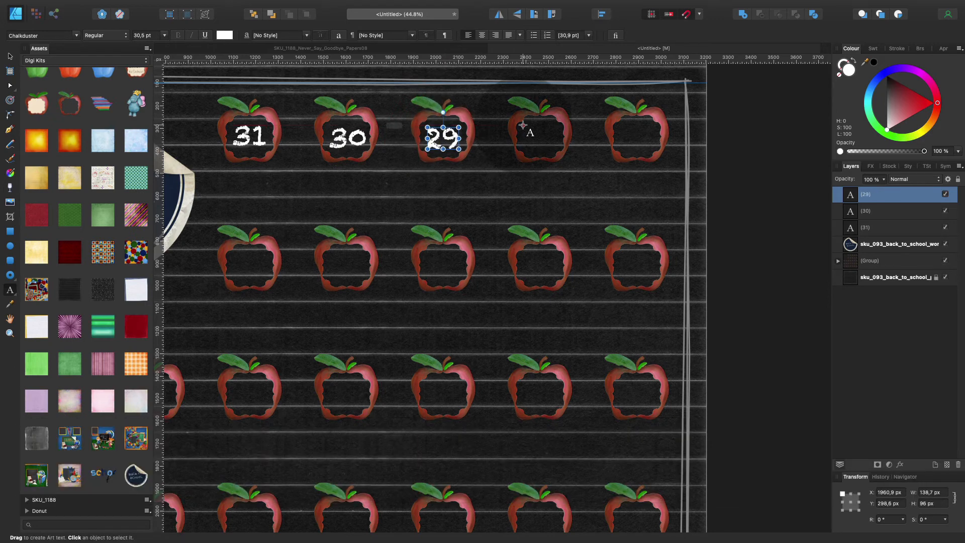
pyautogui.moveTo(522, 124); pyautogui.dragTo(566, 150)
pyautogui.write('28')
pyautogui.hscroll(3, 545, 130)
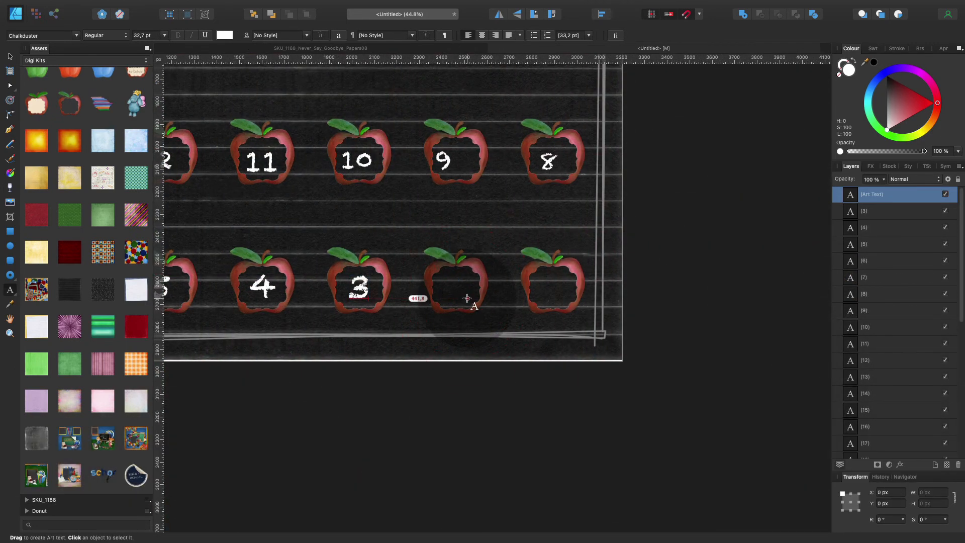
# - Add the numbers 2 and 1 inside the last two apples of the bottom row
pyautogui.moveTo(467, 298); pyautogui.dragTo(467, 298)
pyautogui.write('2')
pyautogui.moveTo(537, 274); pyautogui.dragTo(563, 299)
pyautogui.write('1z')
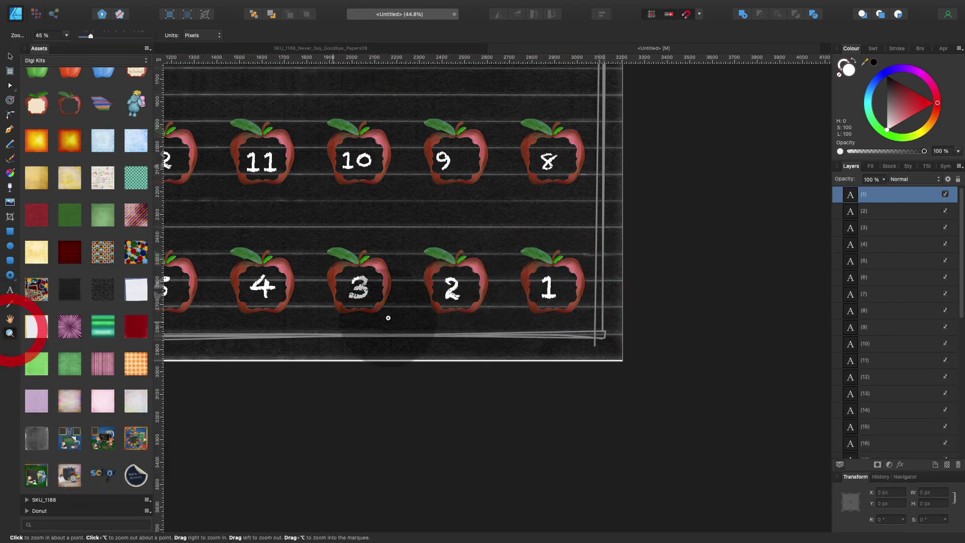
# - Select all number texts from 1 to 31, give them a uniform size of 30 pt, and clear the selection
pyautogui.keyDown('alt'); pyautogui.click(465, 295); pyautogui.keyUp('alt')
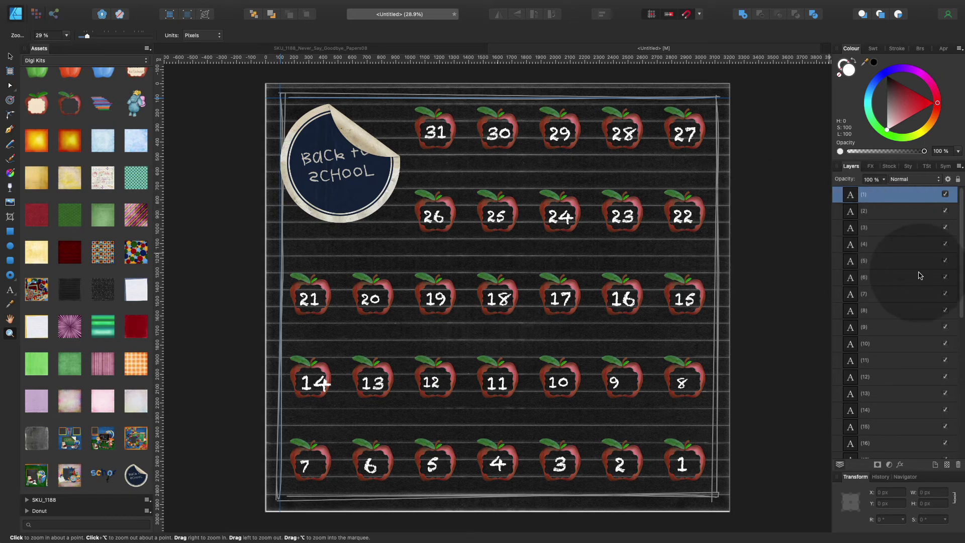
pyautogui.scroll(-10, 919, 275)
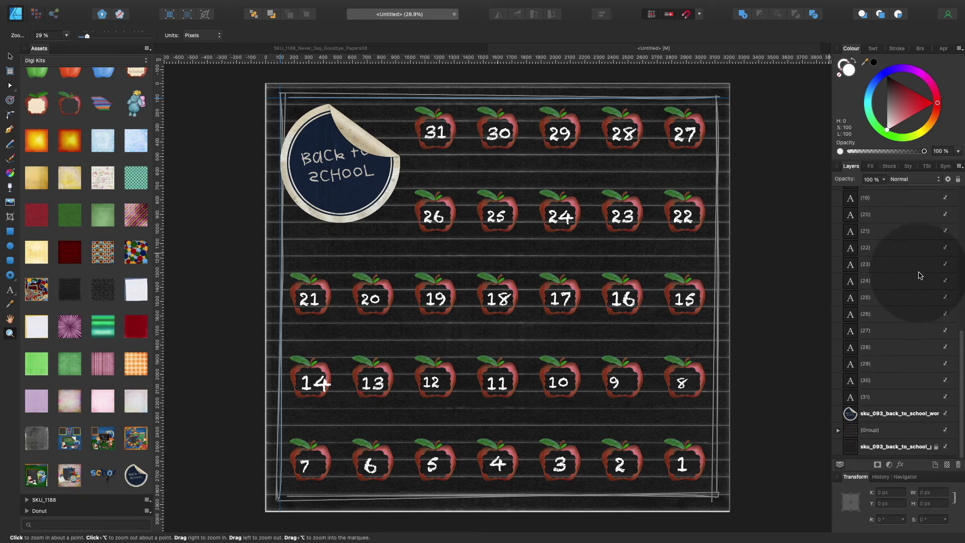
pyautogui.keyDown('shift'); pyautogui.click(893, 402); pyautogui.keyUp('shift')
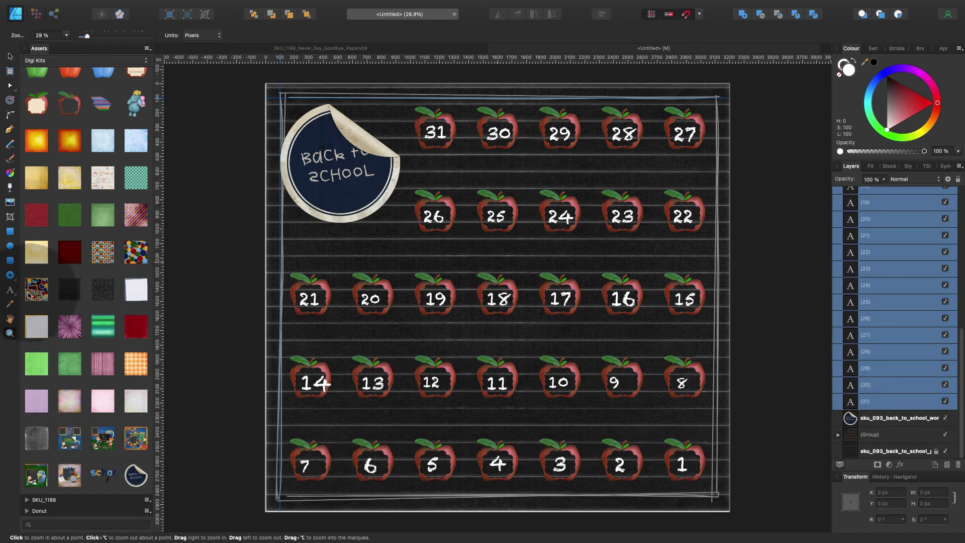
pyautogui.click(10, 291)
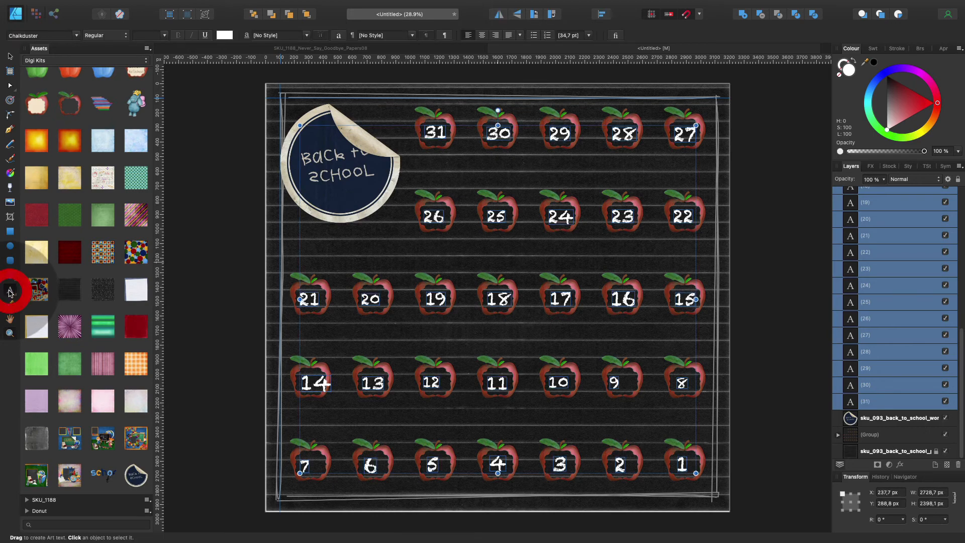
pyautogui.click(162, 36)
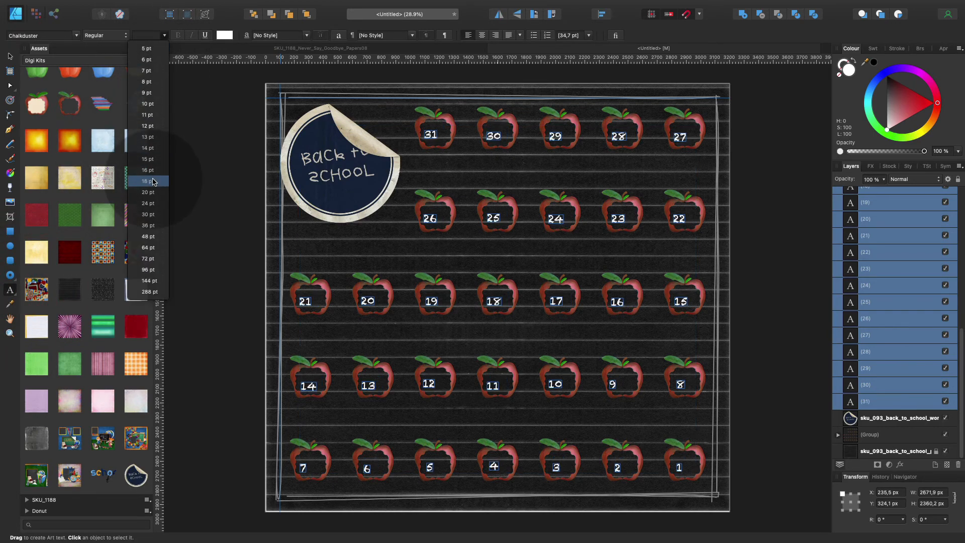
pyautogui.click(148, 214)
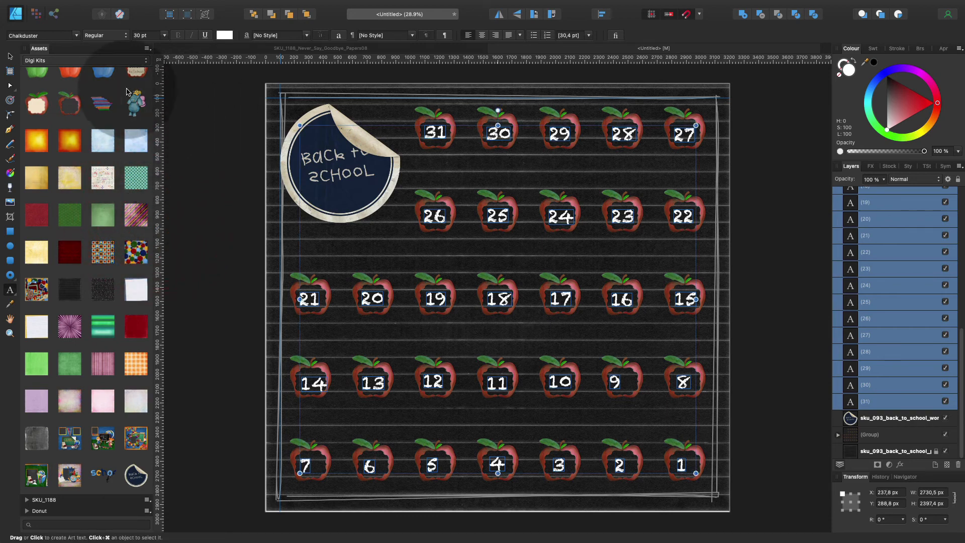
pyautogui.click(9, 57)
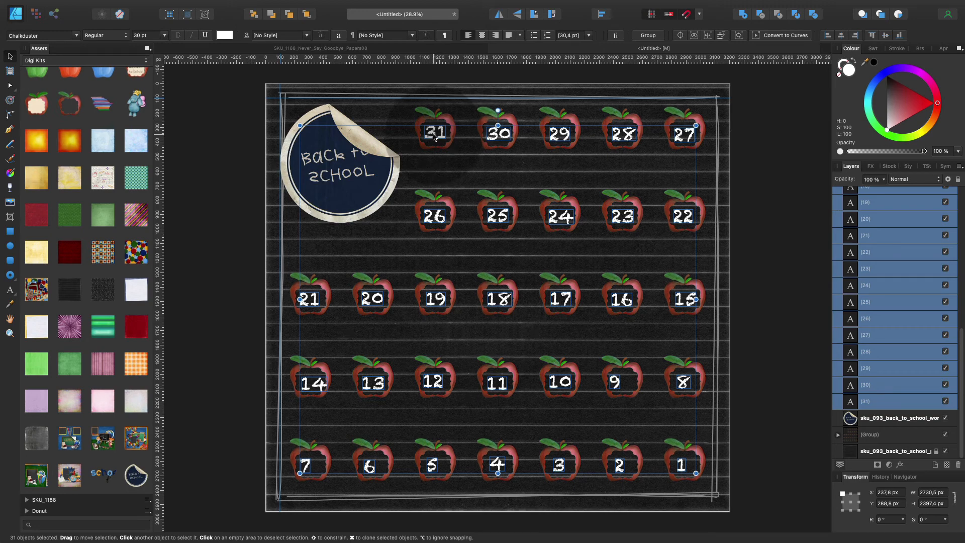
pyautogui.click(218, 119)
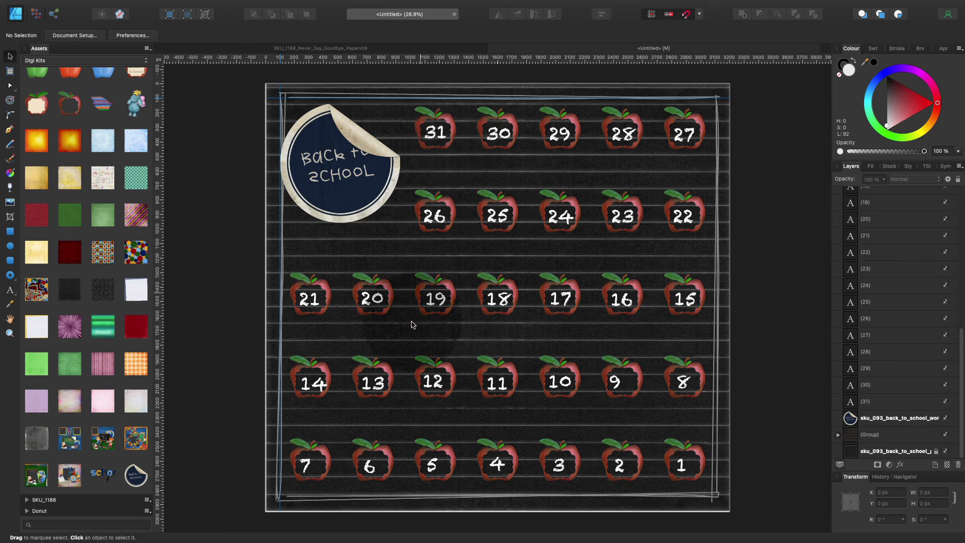
# - Align the number 7 with its apple in the bottom row, centring it horizontally and vertically to the selection bounds
pyautogui.click(322, 451)
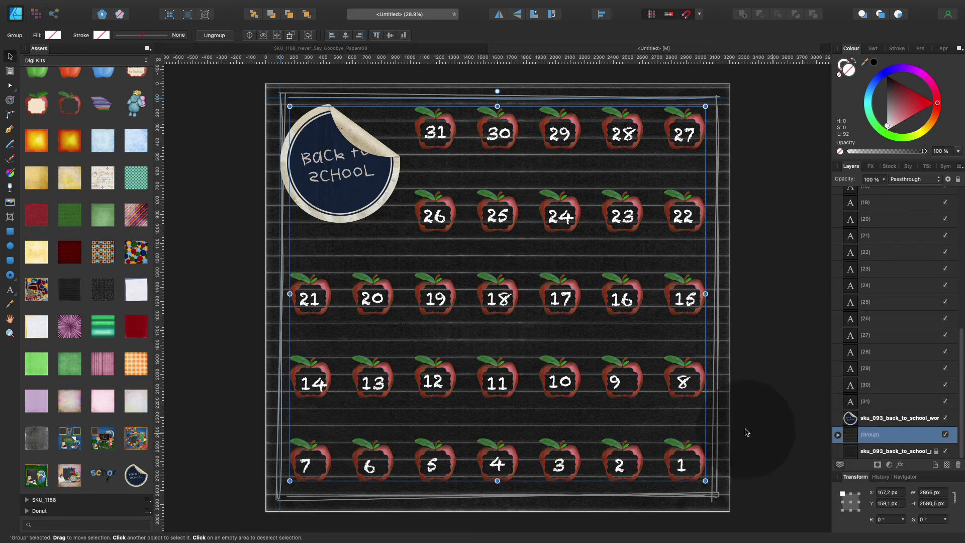
pyautogui.scroll(-5, 444, 407)
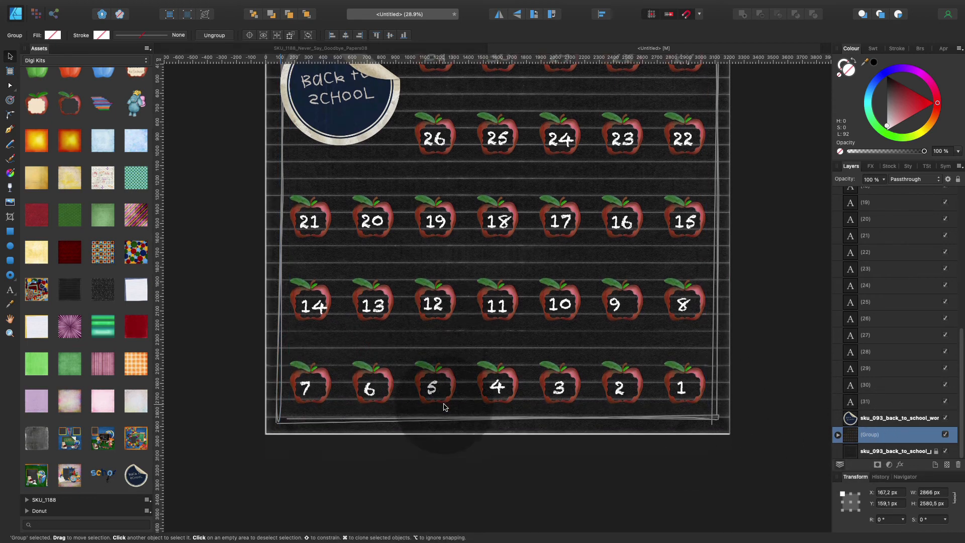
pyautogui.click(321, 269)
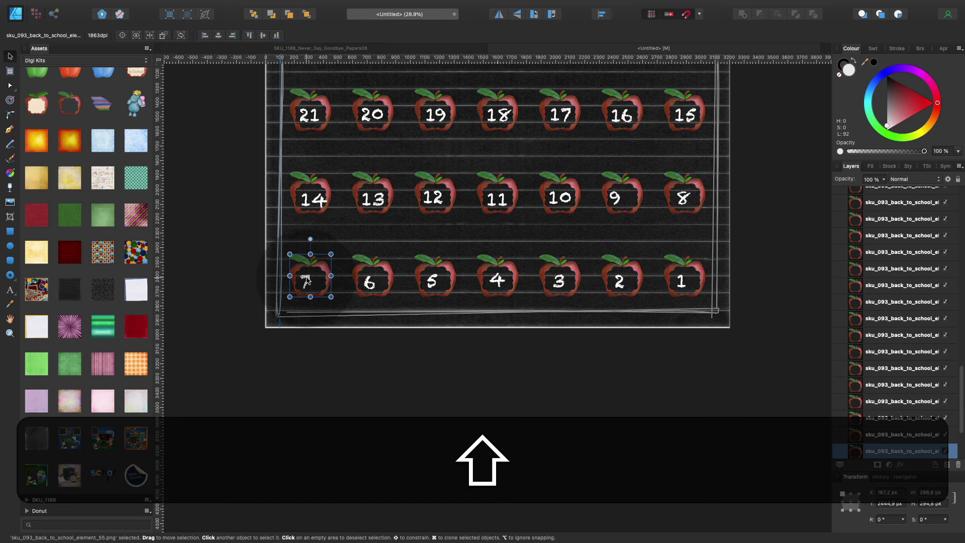
pyautogui.keyDown('shift'); pyautogui.click(306, 279); pyautogui.keyUp('shift')
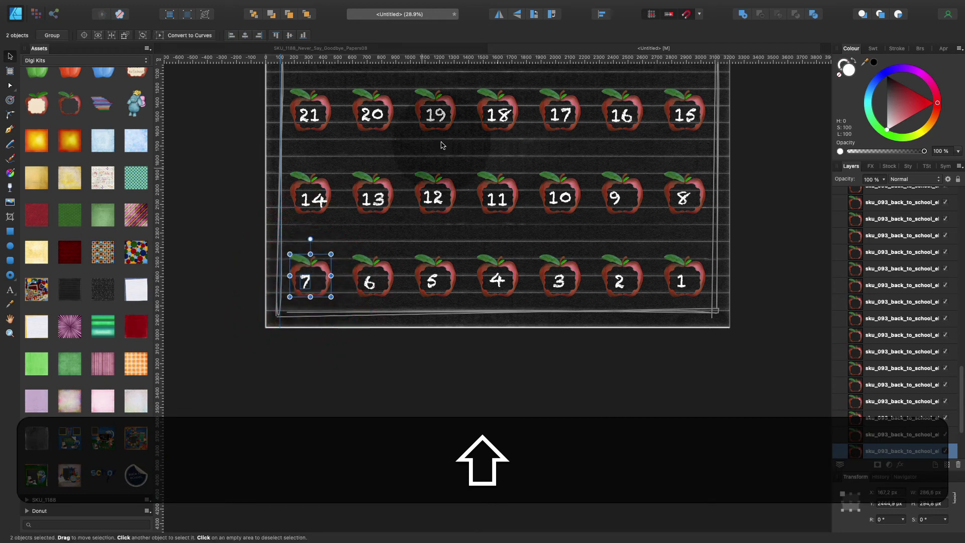
pyautogui.click(601, 15)
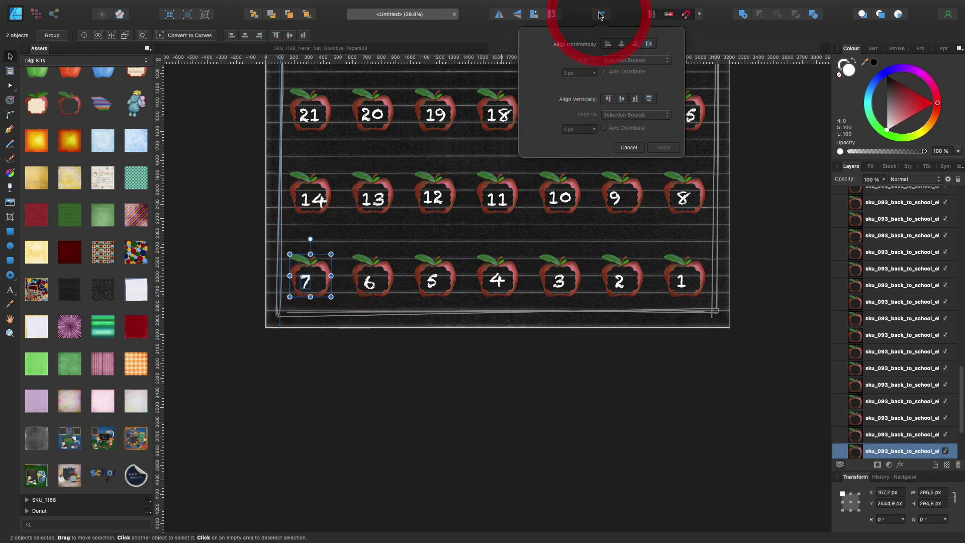
pyautogui.click(620, 44)
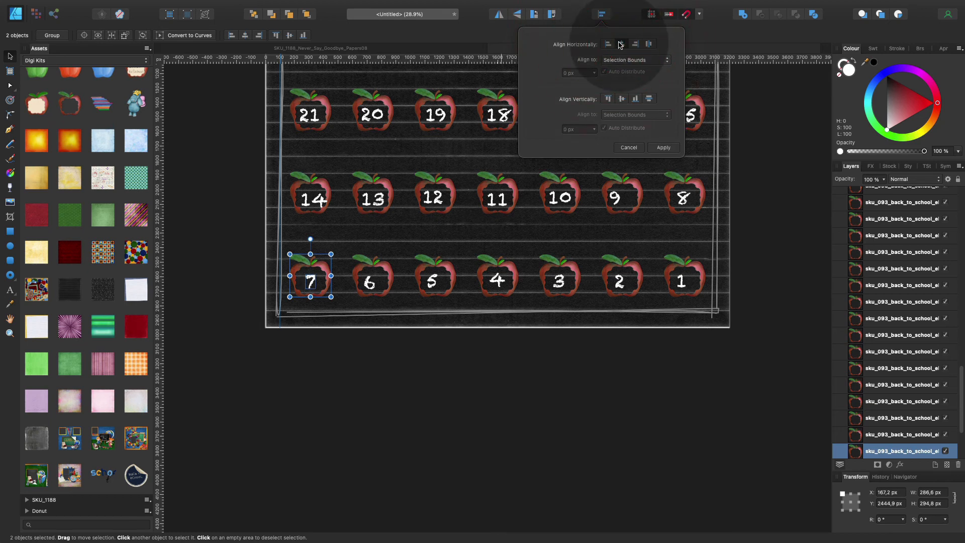
pyautogui.click(621, 99)
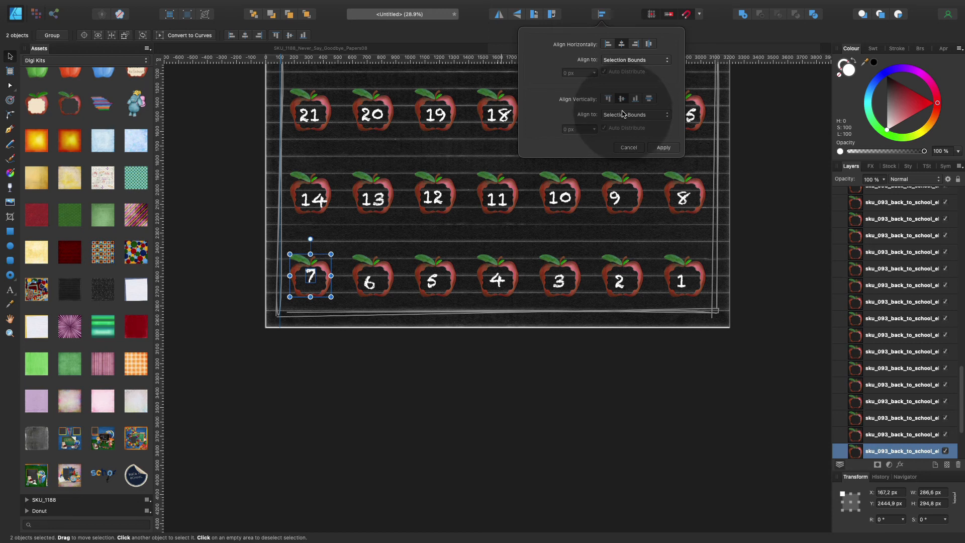
pyautogui.click(635, 99)
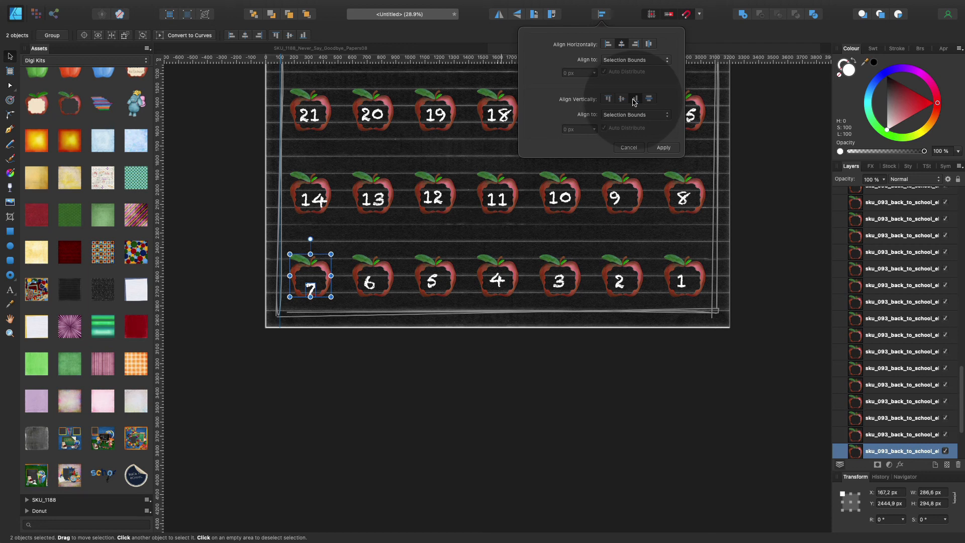
pyautogui.click(621, 99)
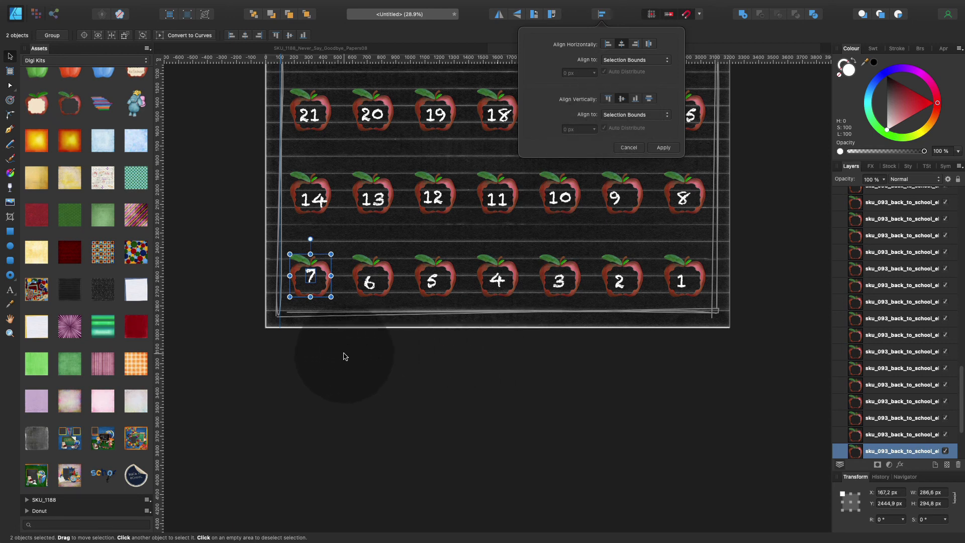
pyautogui.click(297, 346)
# - Nudge the number 7 down so it sits inside the opening of its apple in the bottom row
pyautogui.click(310, 273)
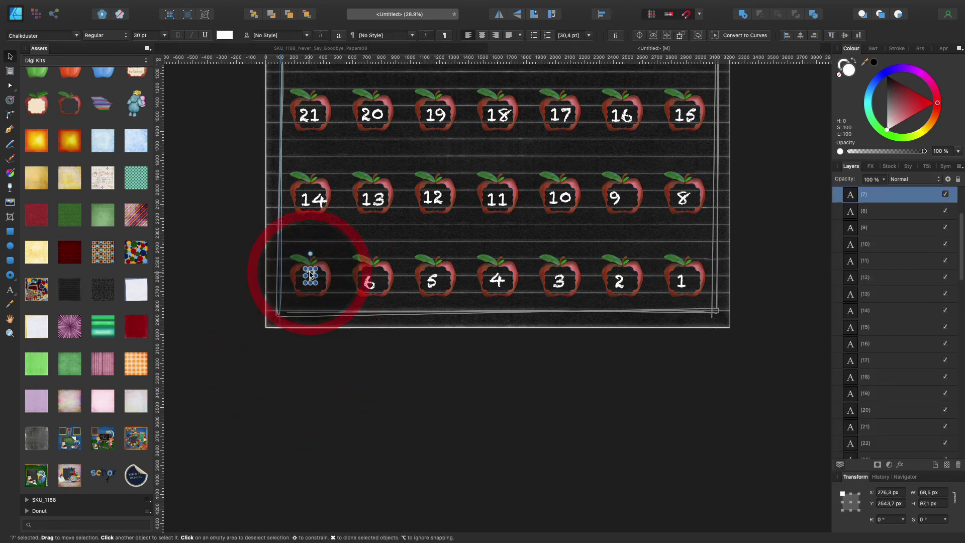
pyautogui.press('shift')
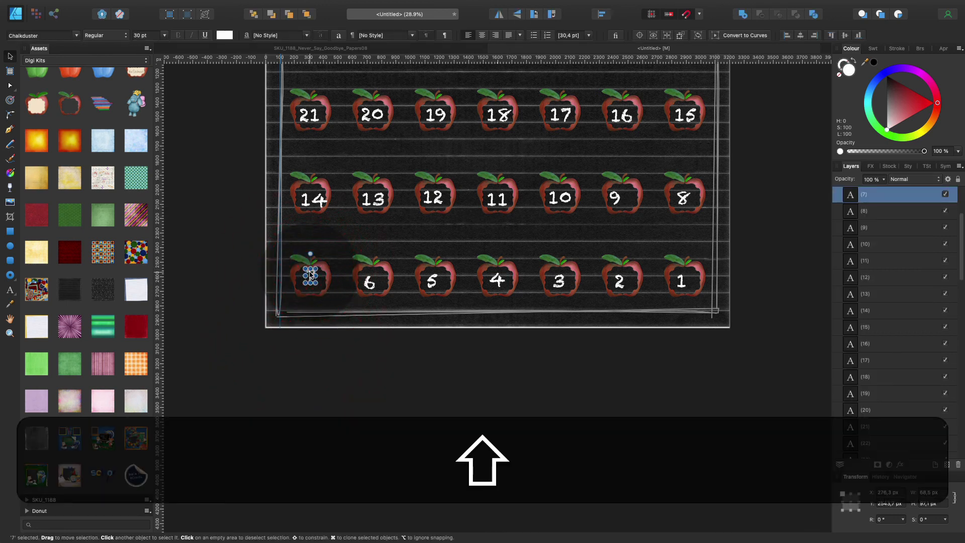
pyautogui.hotkey('shift', 'Down')
pyautogui.hotkey('shift', 'Down')
pyautogui.hotkey('shift', 'Down')
pyautogui.hotkey('shift', 'Down')
pyautogui.hotkey('shift', 'Down')
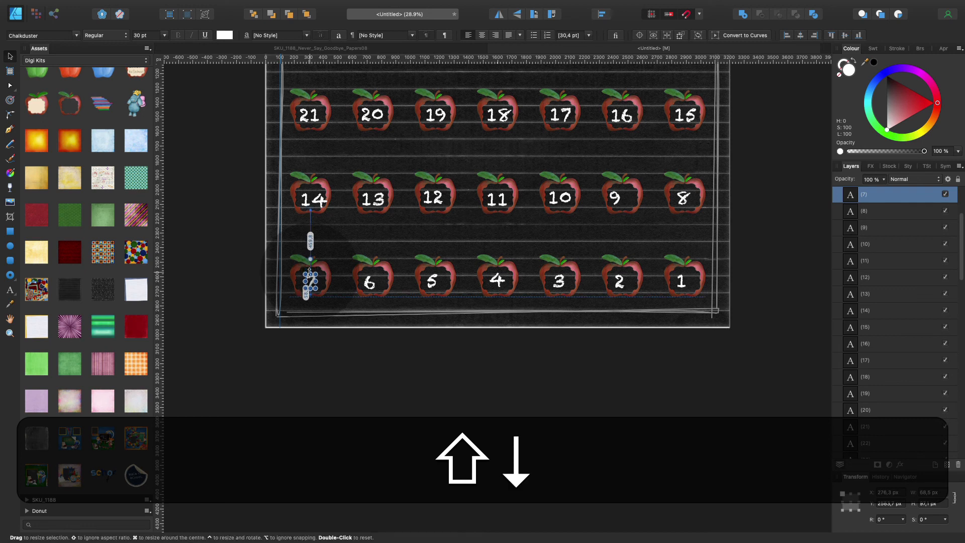
pyautogui.hotkey('shift', 'Up')
# - Nudge the number 6 up by 20 px within its apple in the bottom row
pyautogui.scroll(-2, 309, 274)
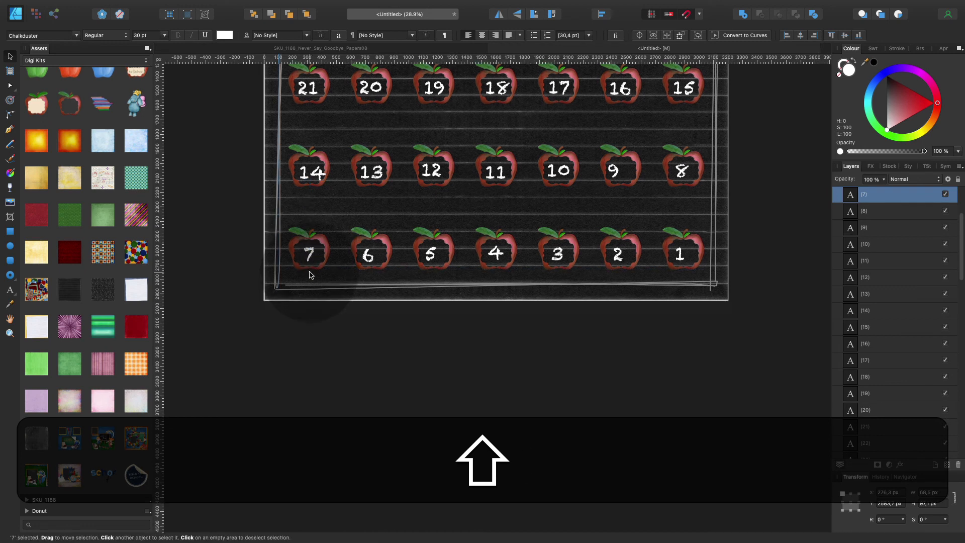
pyautogui.click(368, 247)
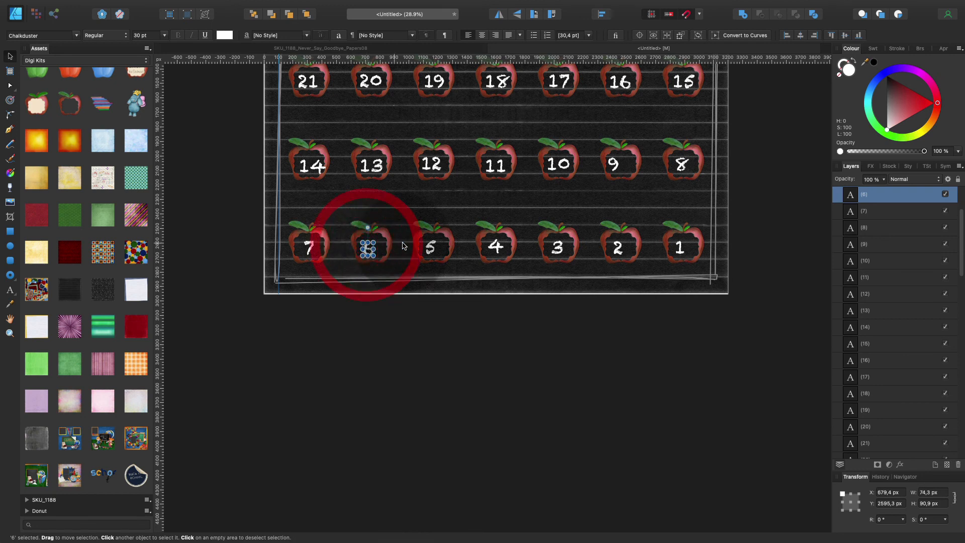
pyautogui.hotkey('shift', 'Up')
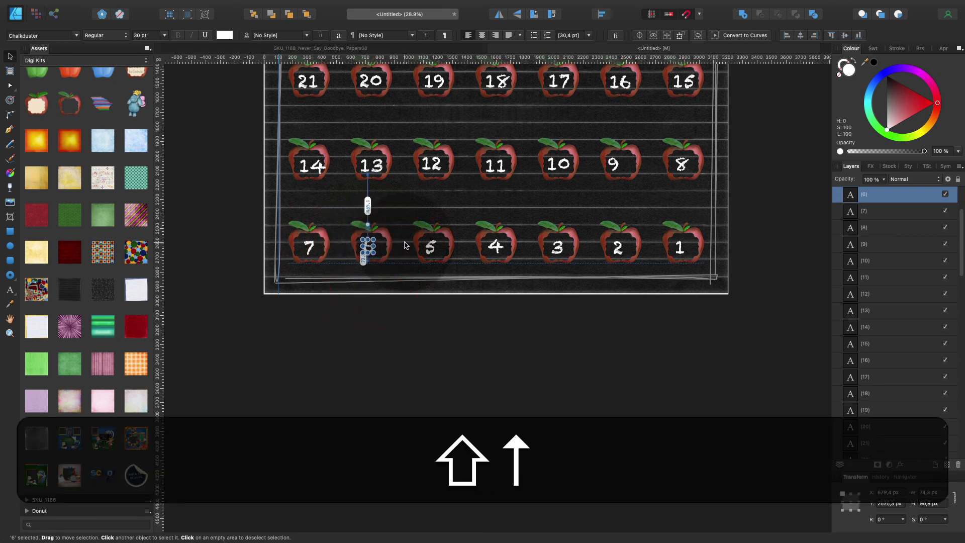
pyautogui.hotkey('shift', 'Down')
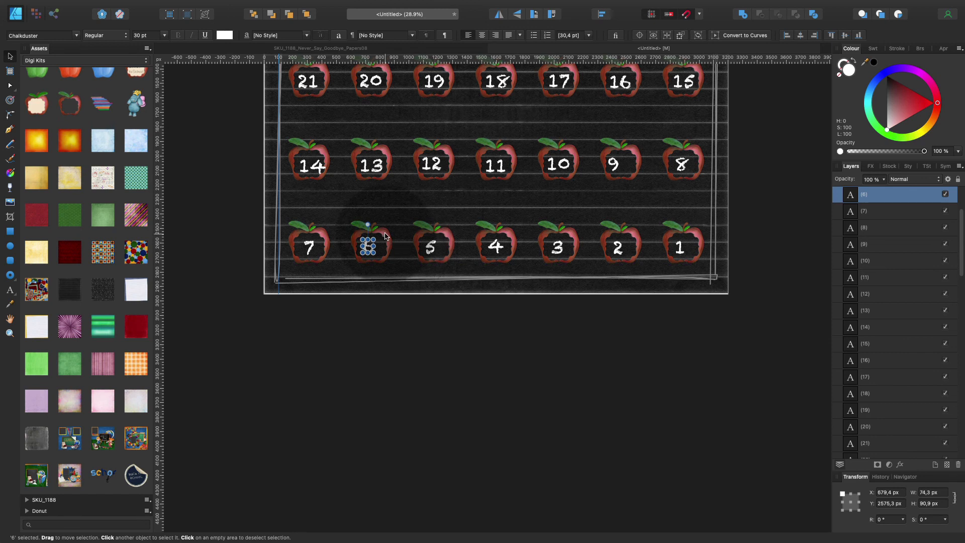
# - Select the number 6 together with its apple and centre them horizontally to the selection bounds
pyautogui.keyDown('shift'); pyautogui.click(383, 236); pyautogui.keyUp('shift')
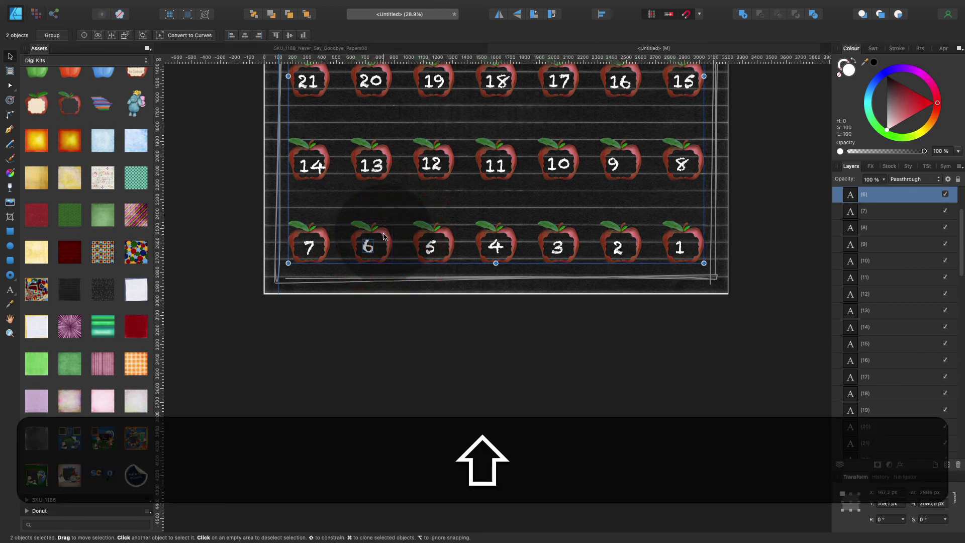
pyautogui.keyDown('shift'); pyautogui.click(380, 235); pyautogui.keyUp('shift')
pyautogui.keyDown('shift'); pyautogui.click(367, 245); pyautogui.keyUp('shift')
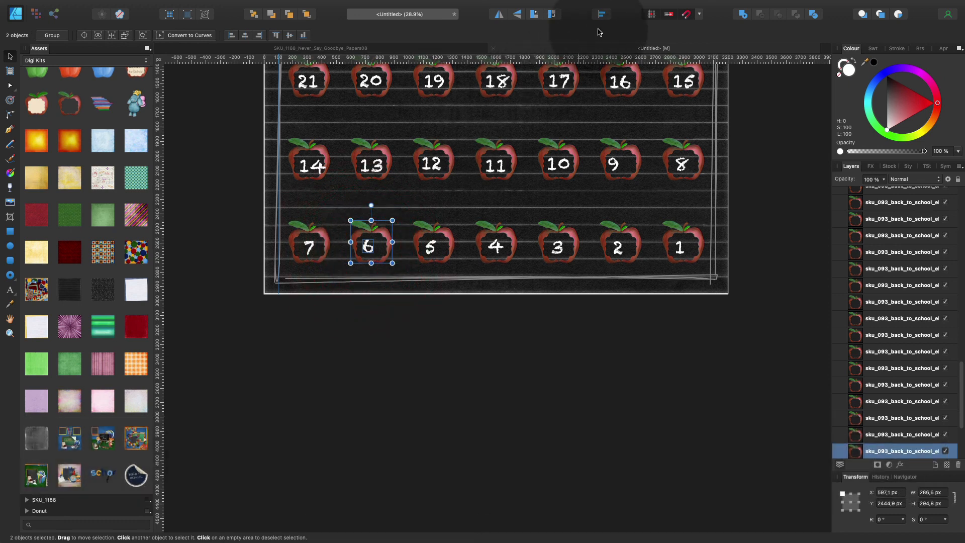
pyautogui.click(602, 14)
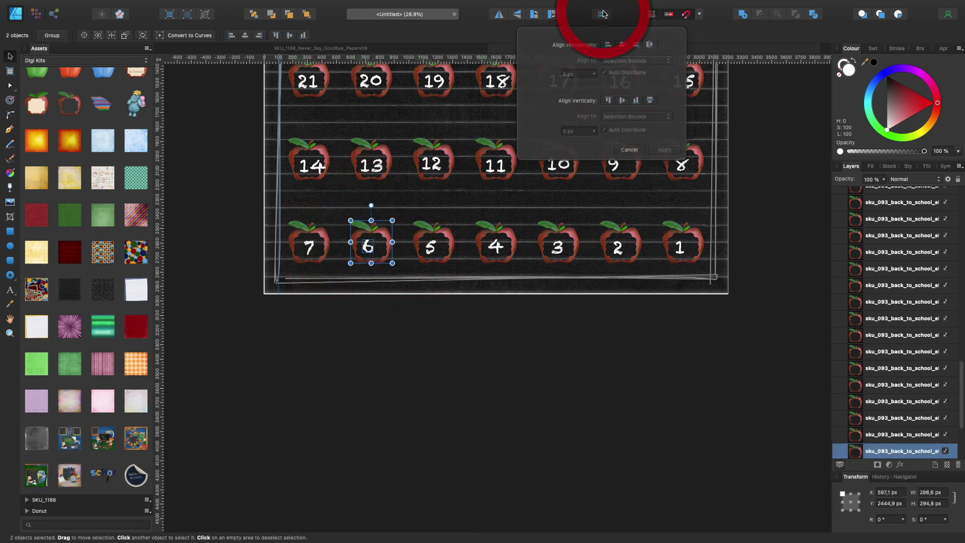
pyautogui.click(622, 45)
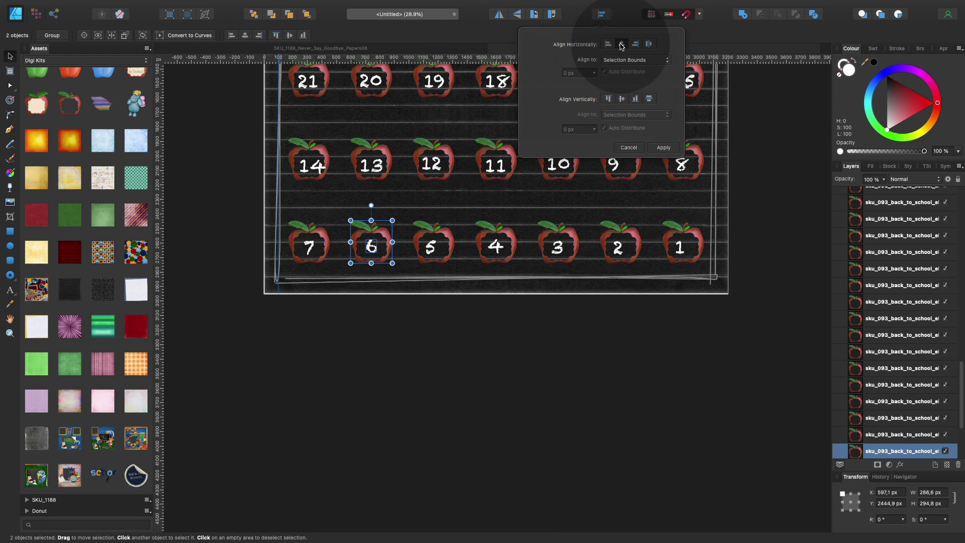
# - Select the number 5 together with its apple and centre them horizontally to the selection bounds
pyautogui.click(430, 248)
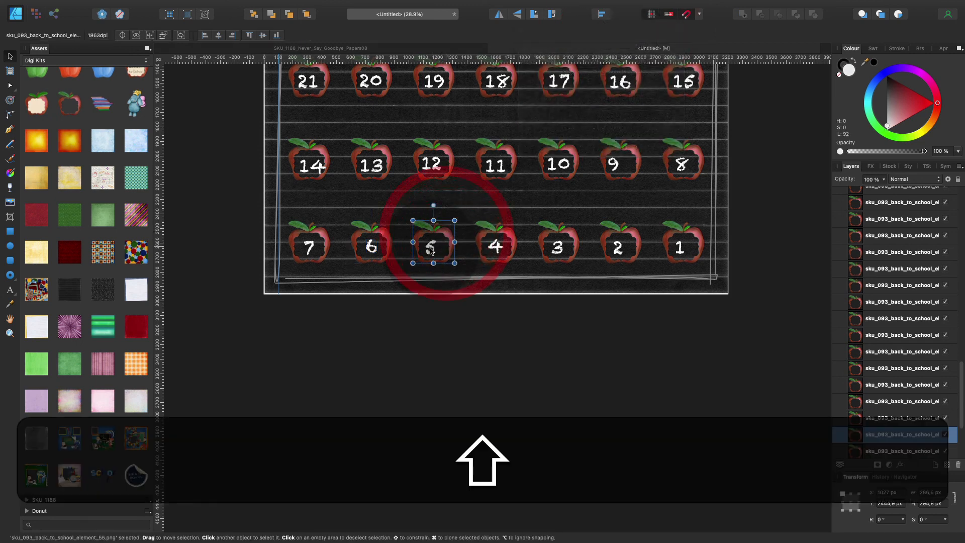
pyautogui.keyDown('shift'); pyautogui.click(431, 249); pyautogui.keyUp('shift')
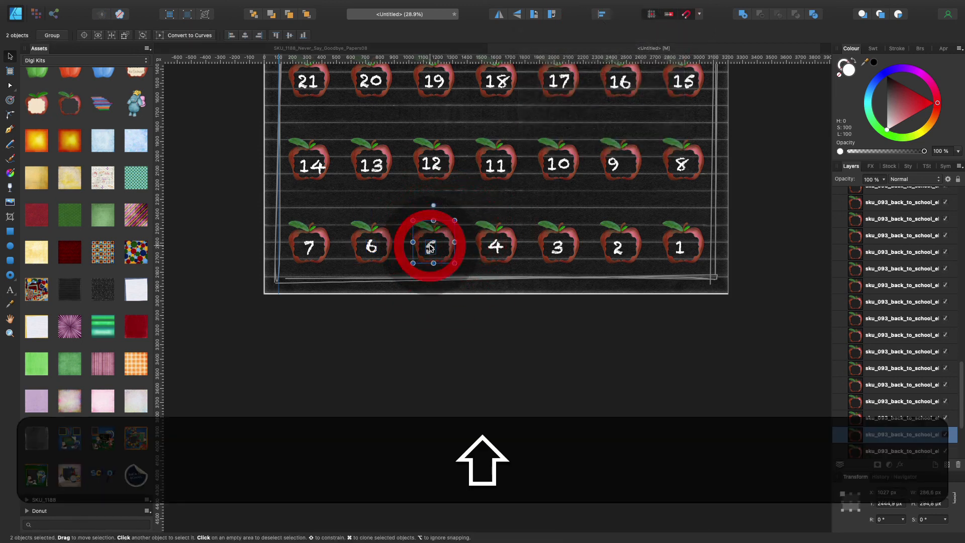
pyautogui.click(598, 13)
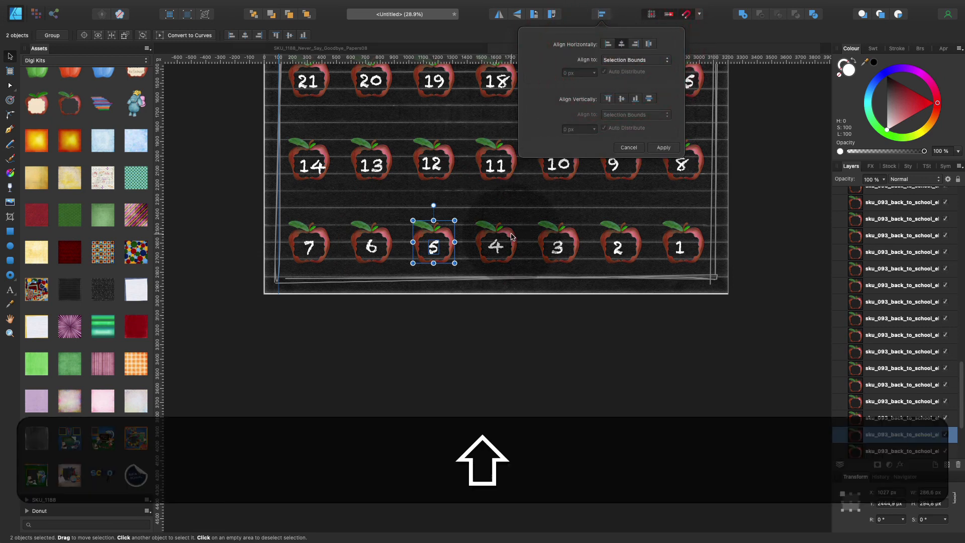
# - Select the number 4 together with its apple in the bottom row for horizontal centring
pyautogui.click(496, 248)
pyautogui.keyDown('shift'); pyautogui.click(496, 247); pyautogui.keyUp('shift')
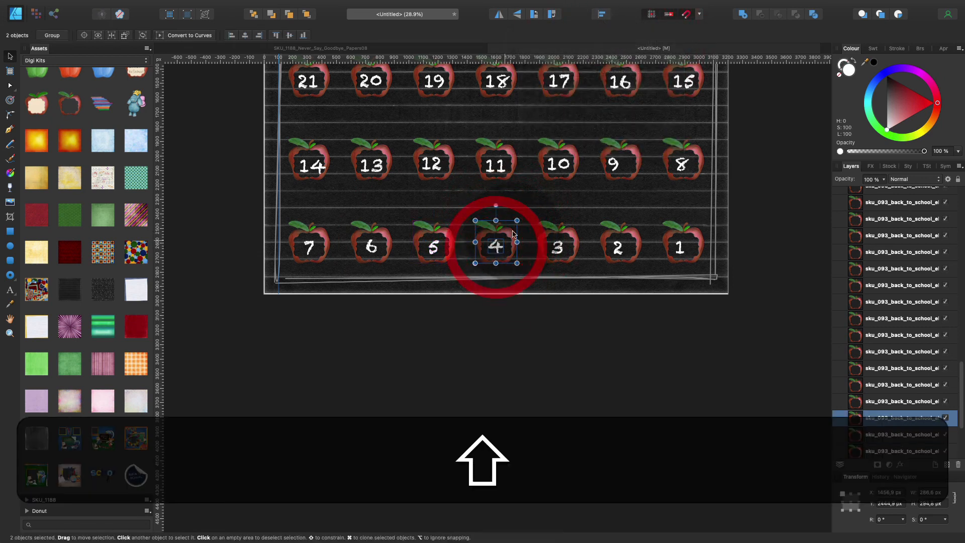